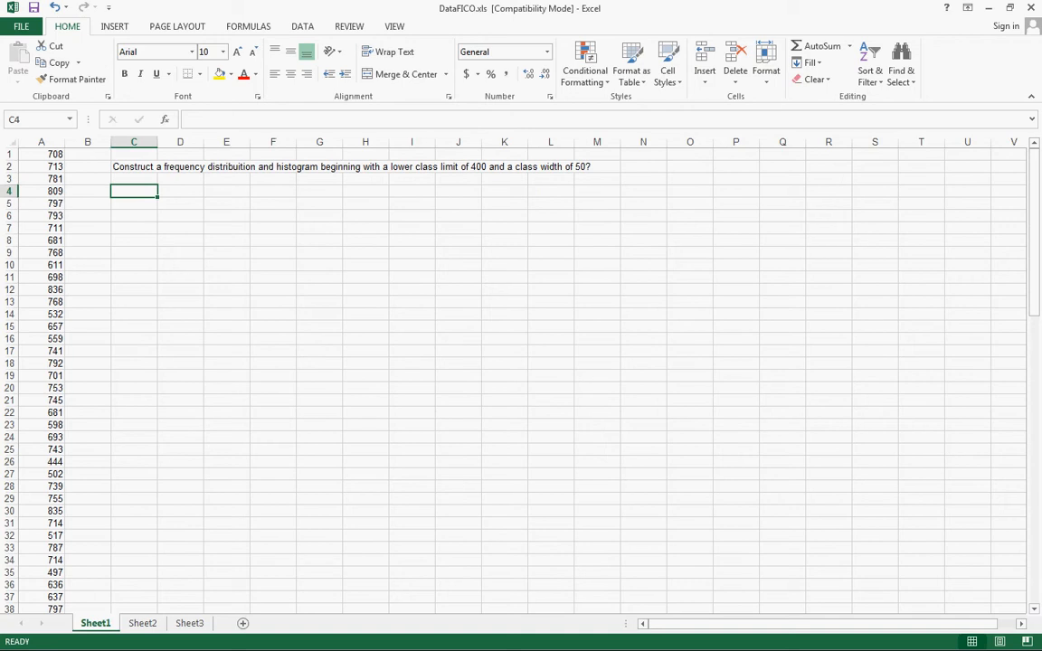
Enter the first class interval 400-449 in cell C5
click(134, 203)
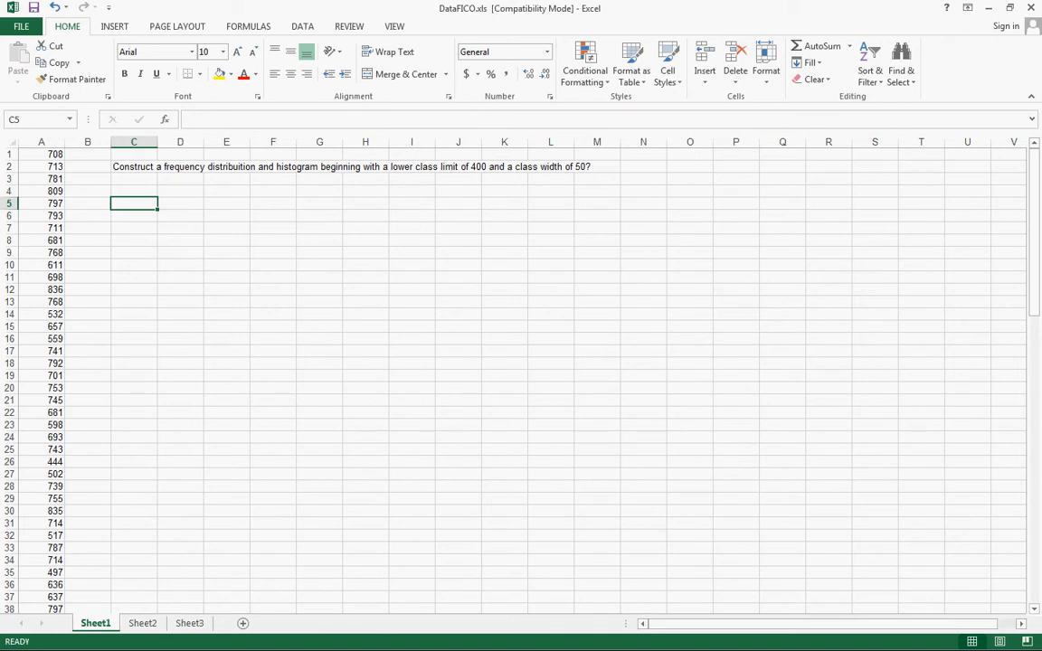
text(400)
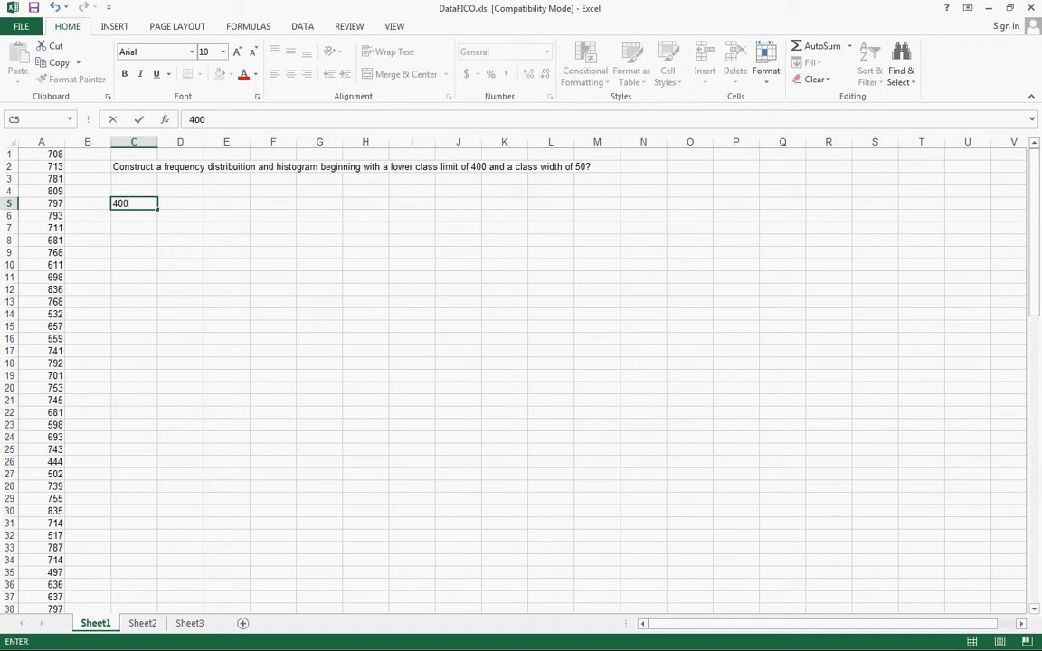
text(-449)
key(Return)
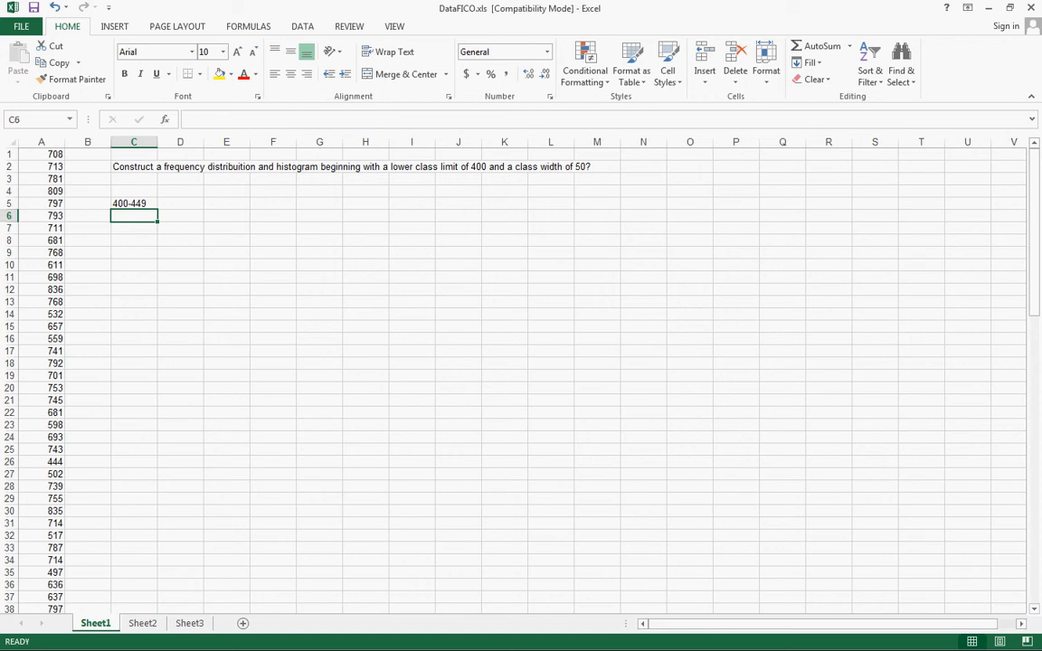
Add the heading FICO in cell C4, above the first class interval
key(Up)
key(Up)
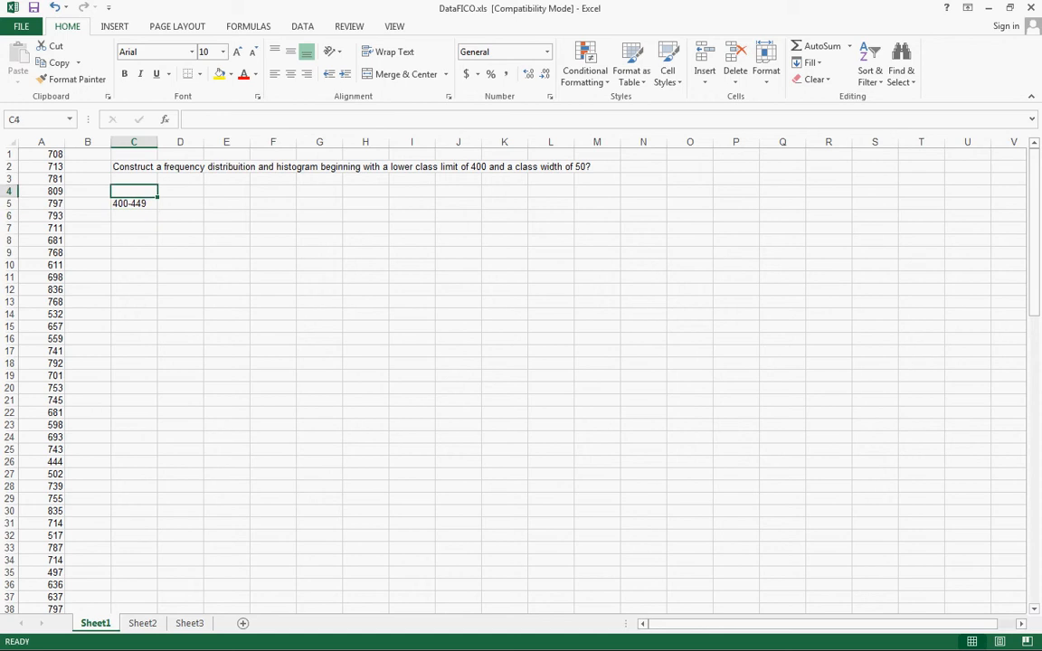
text(FICo)
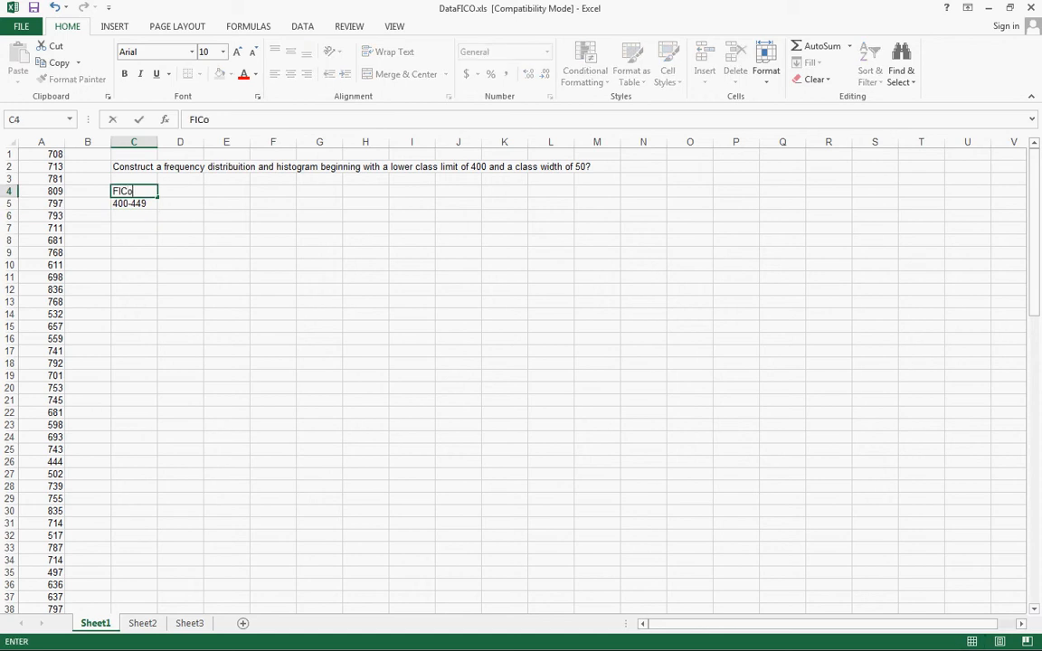
key(BackSpace)
text(O)
key(Return)
key(Return)
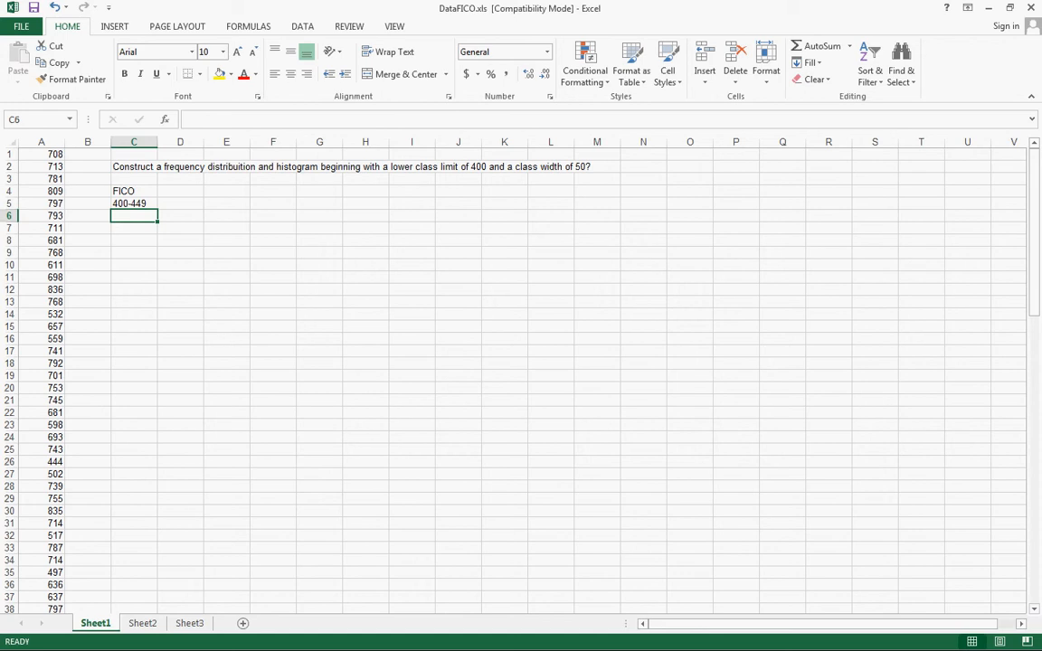
Enter the class intervals 450-499, 500-549 and 550-599 in cells C6 to C8
text(450-499)
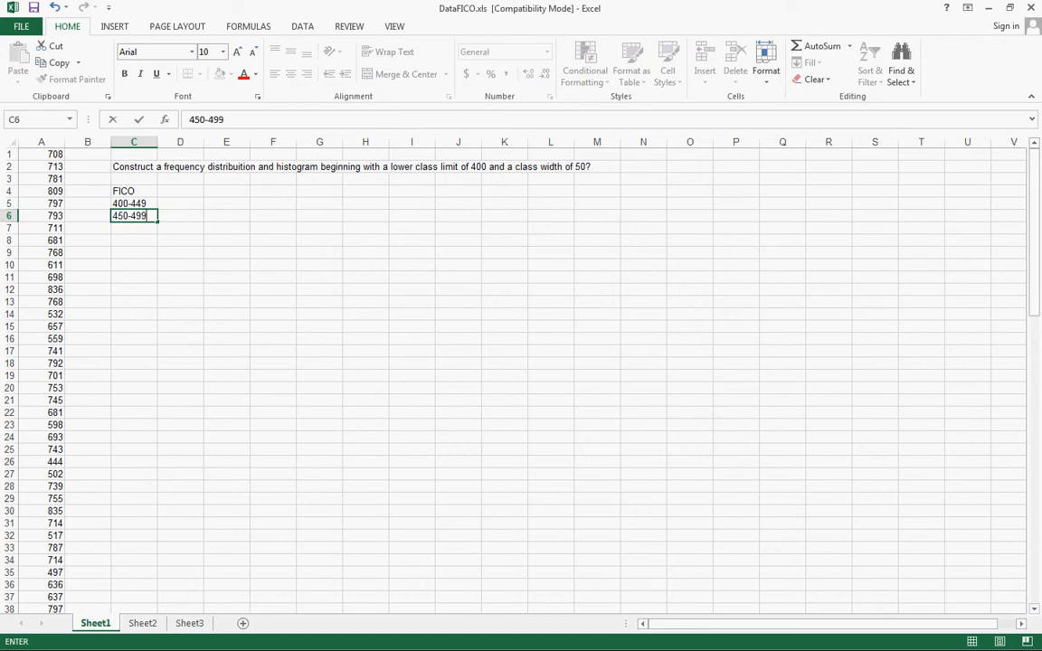
key(Return)
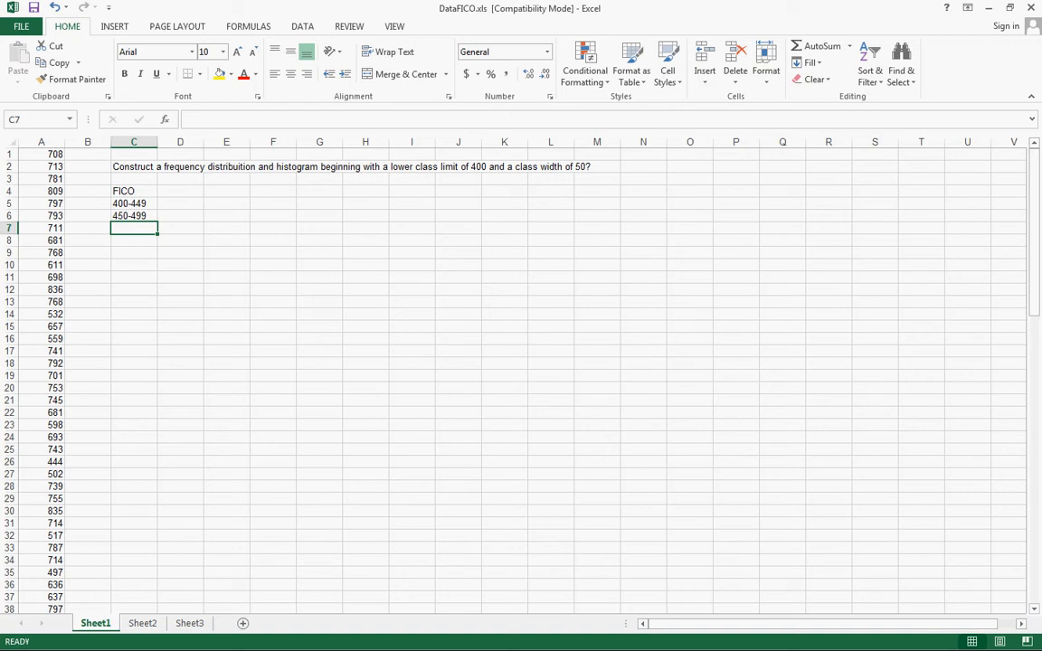
text(500-549)
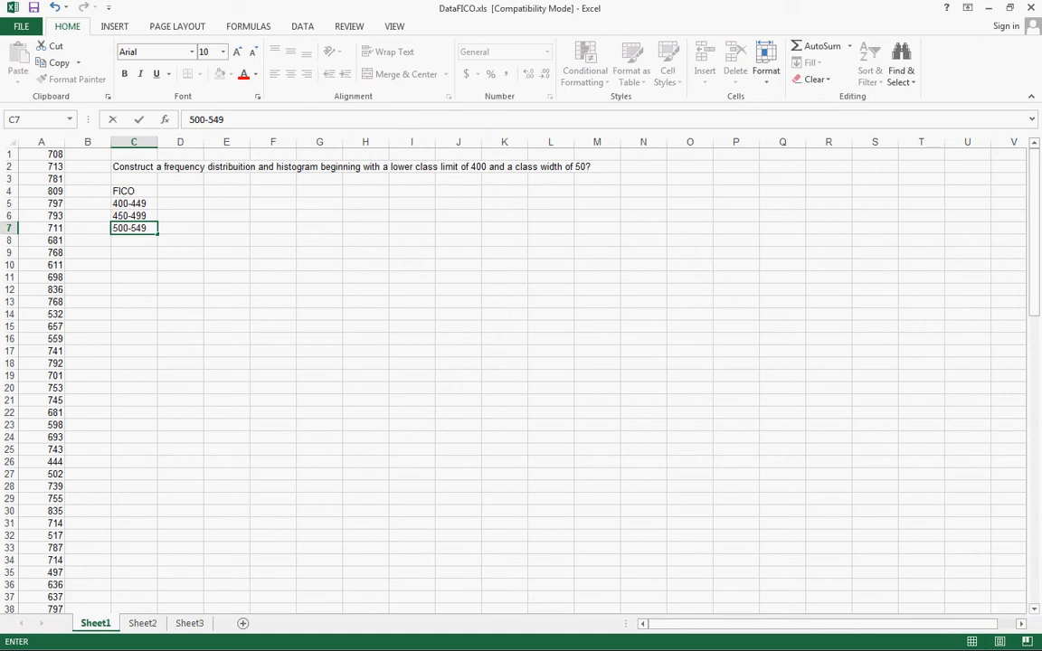
key(Return)
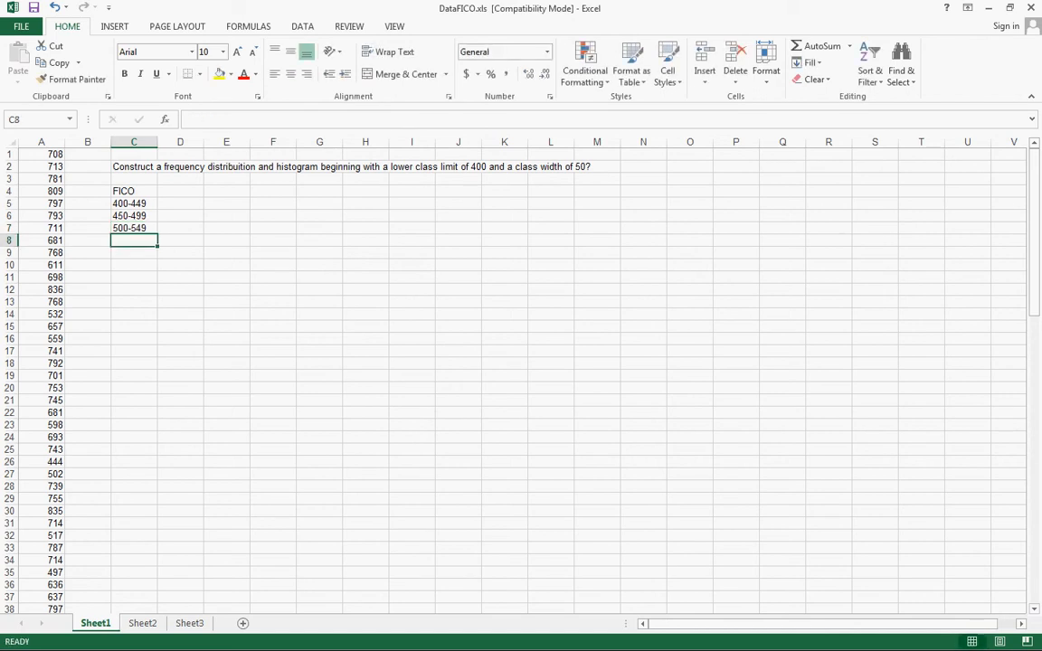
text(550-)
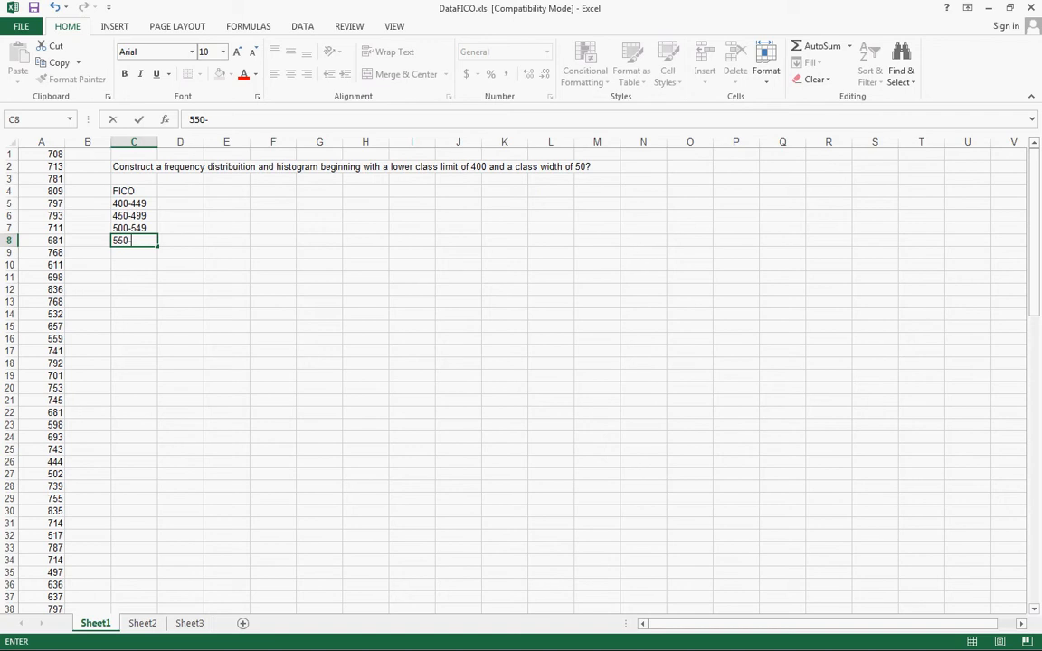
text(599)
key(ctrl+Return)
Enter the class intervals 600-649, 650-699 and 700-749 in cells C9 to C11
text(6)
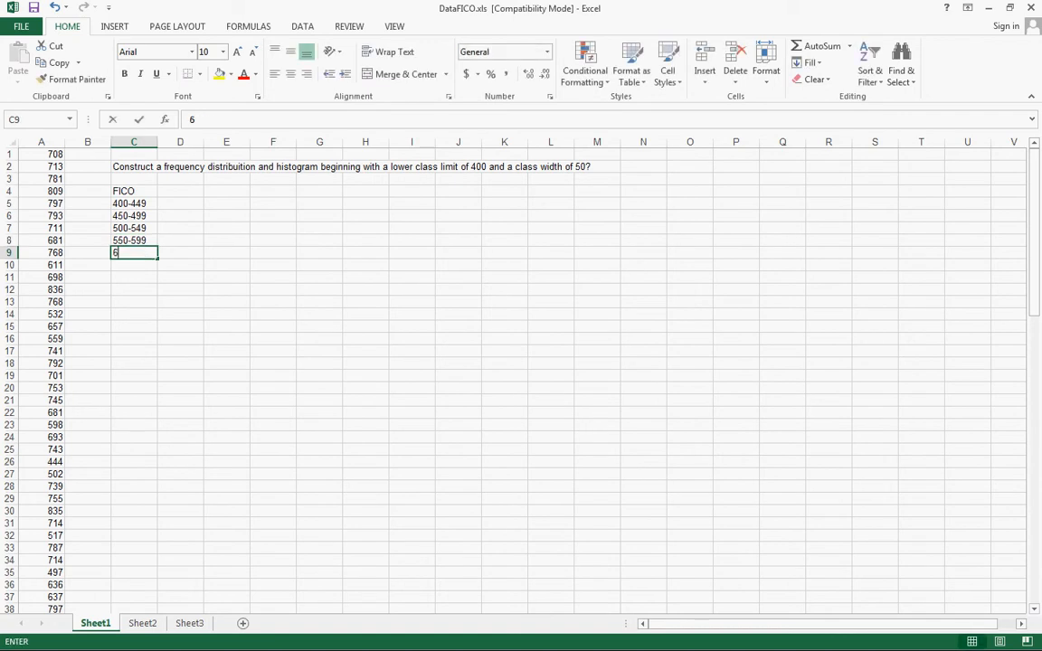
text(00-)
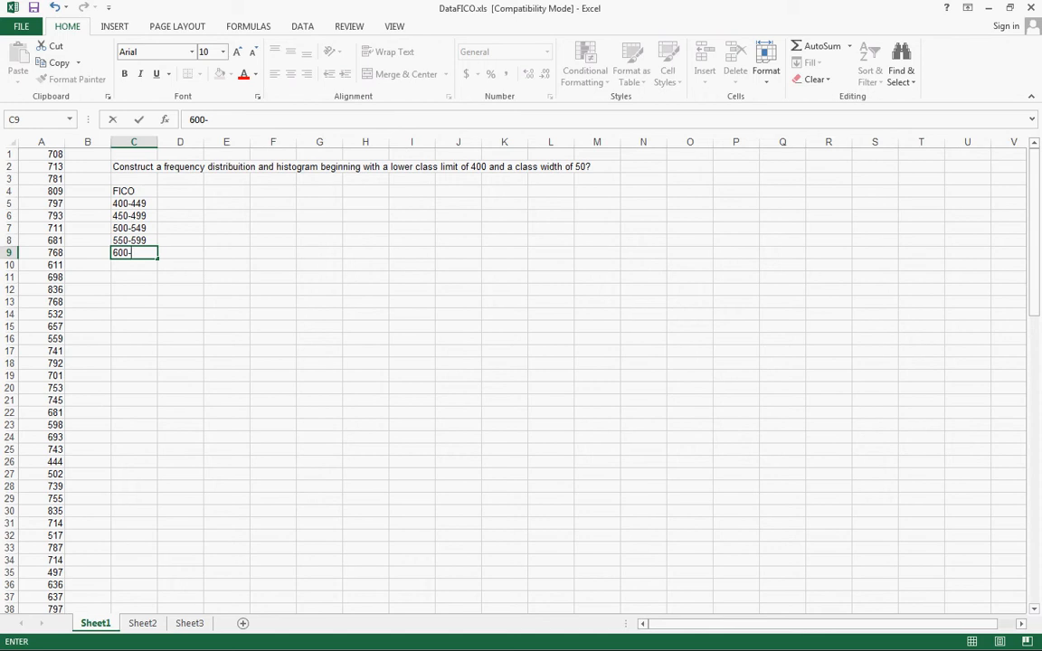
text(649)
key(Return)
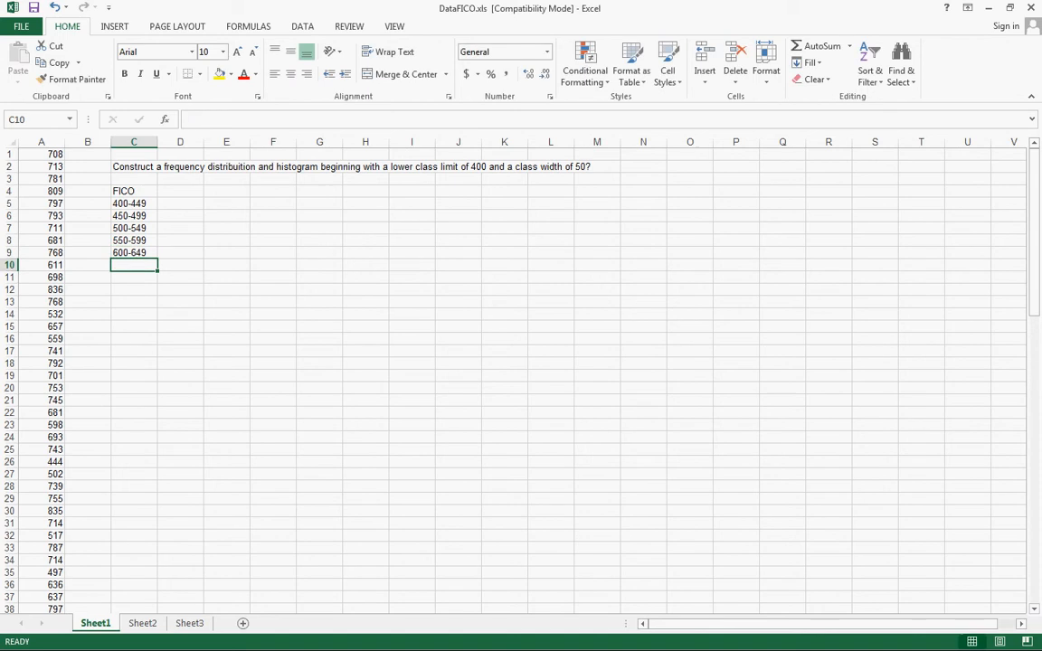
text(650-699)
key(ctrl+Return)
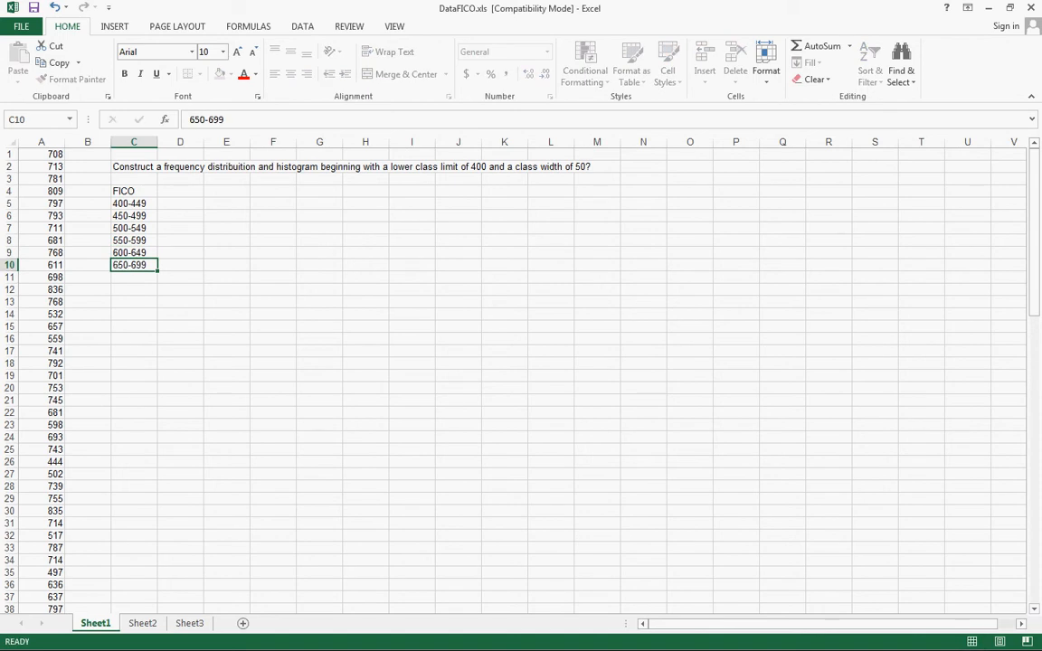
key(Return)
text(700-)
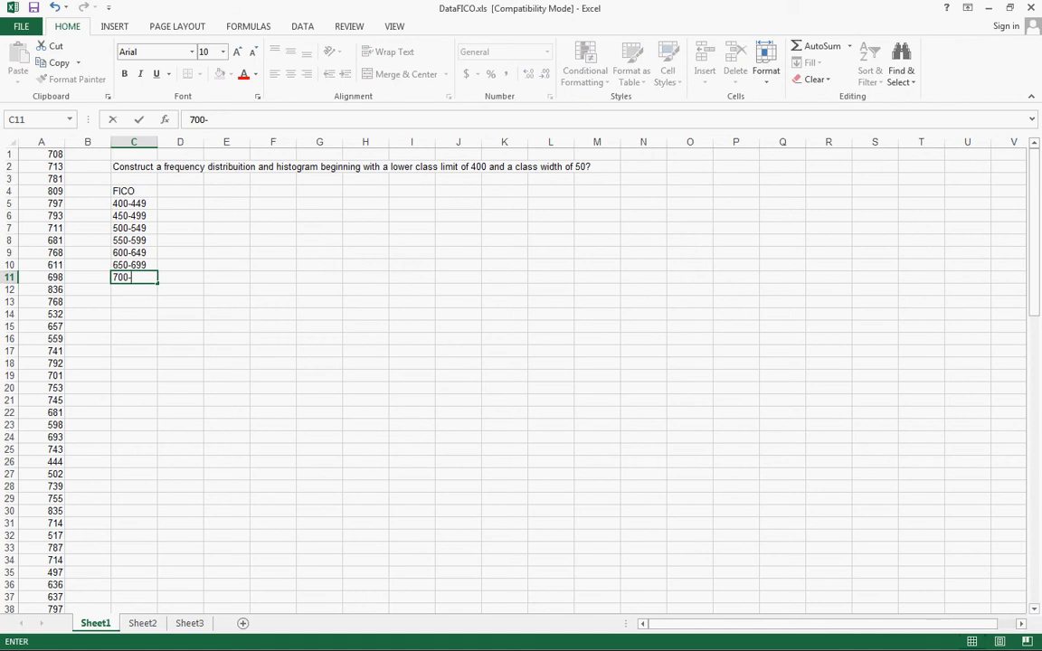
text(749)
key(Return)
Enter the class intervals 750-799, 800-849 and 850-899 in cells C12 to C14
text(750-)
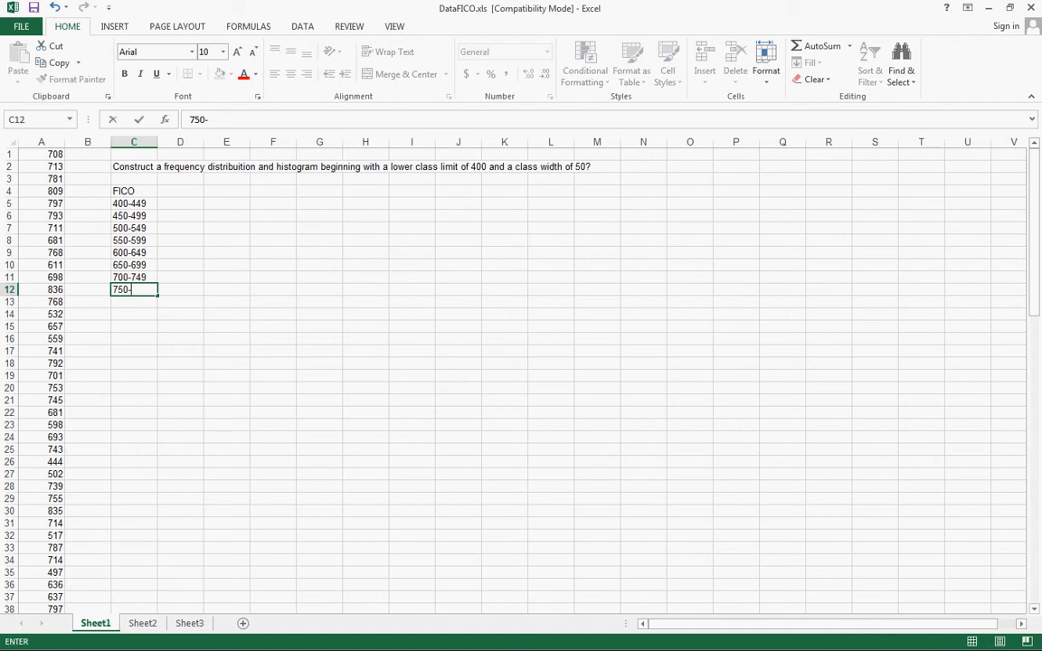
text(799)
key(Return)
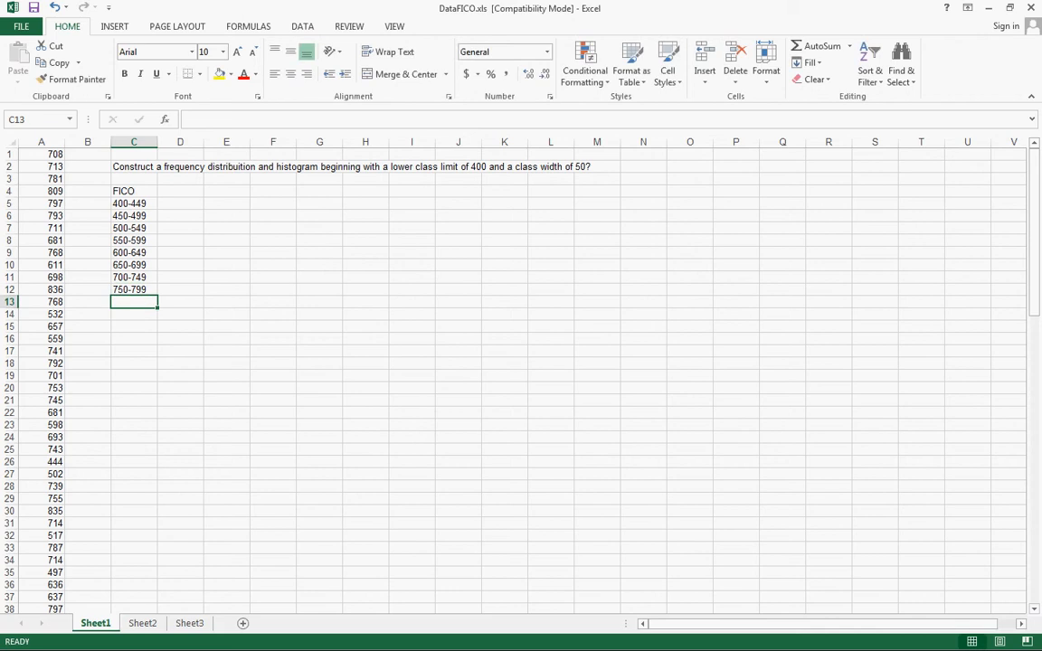
text(800-8)
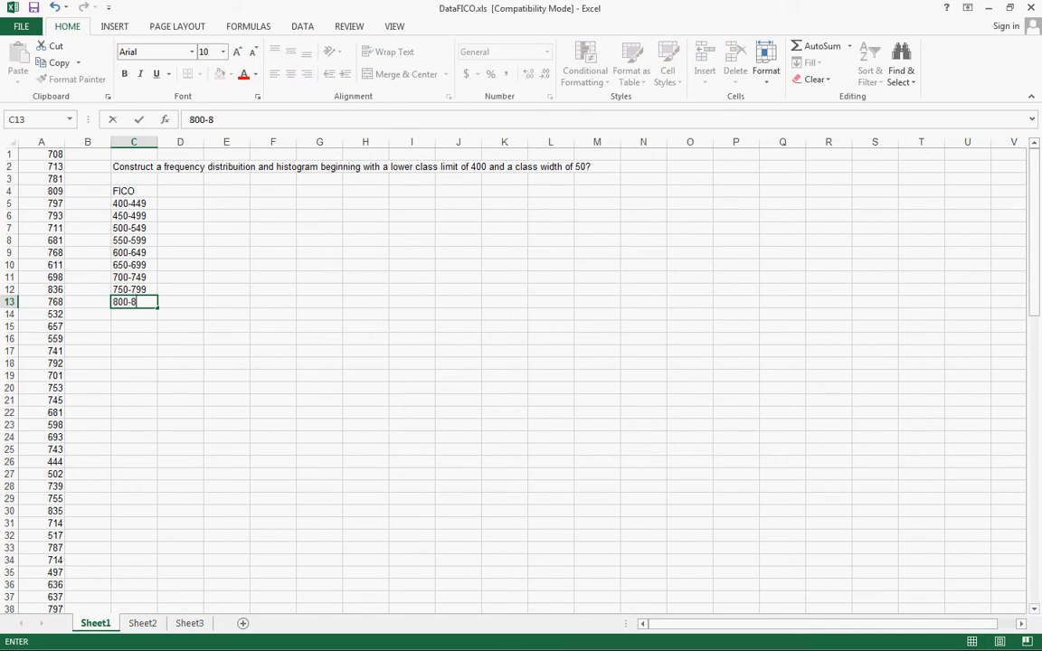
text(49)
key(Return)
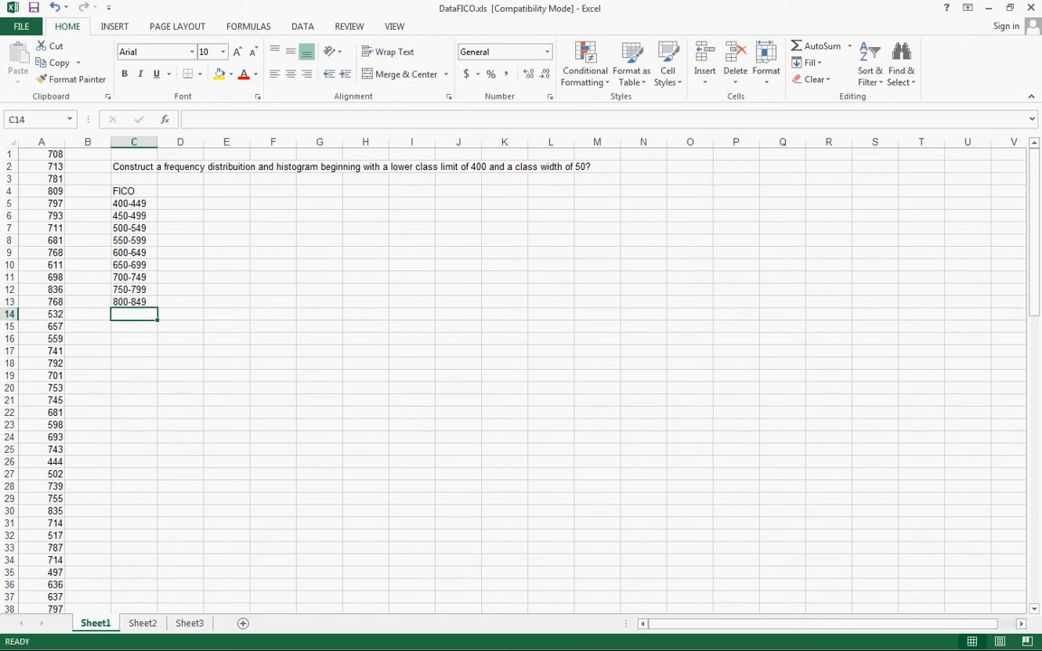
text(850-899)
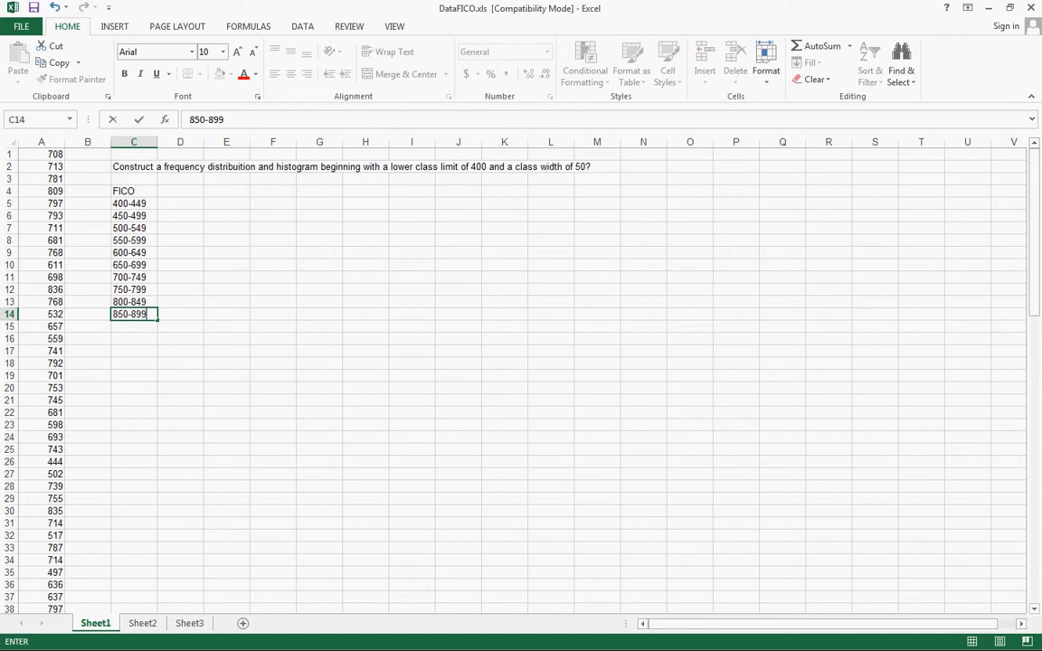
key(Return)
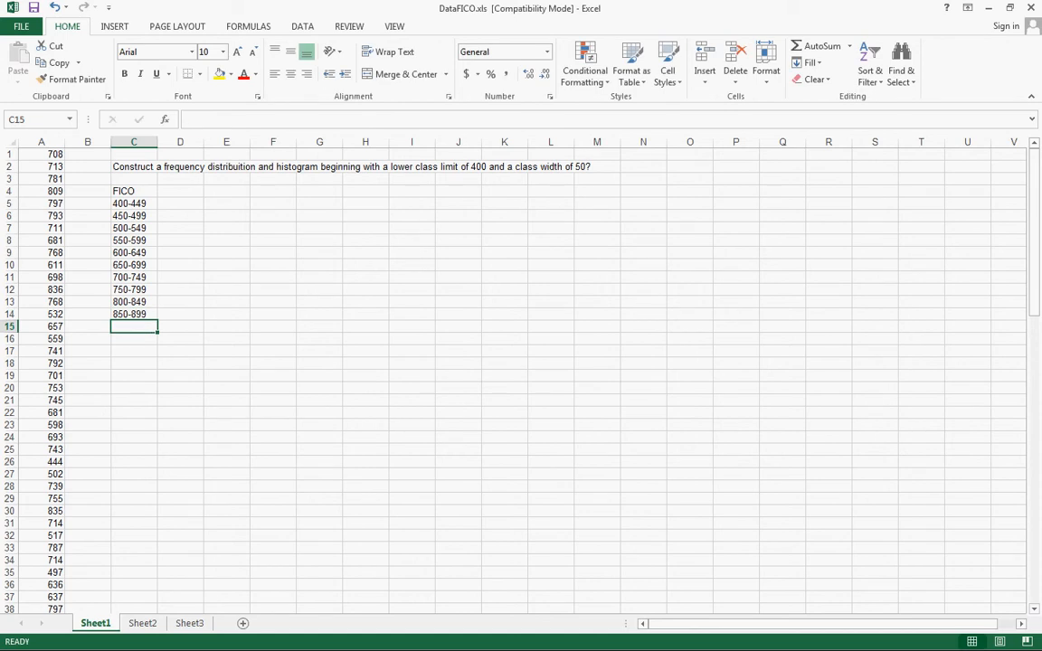
Add the heading "frequency" in cell D4, beside the FICO heading
click(180, 191)
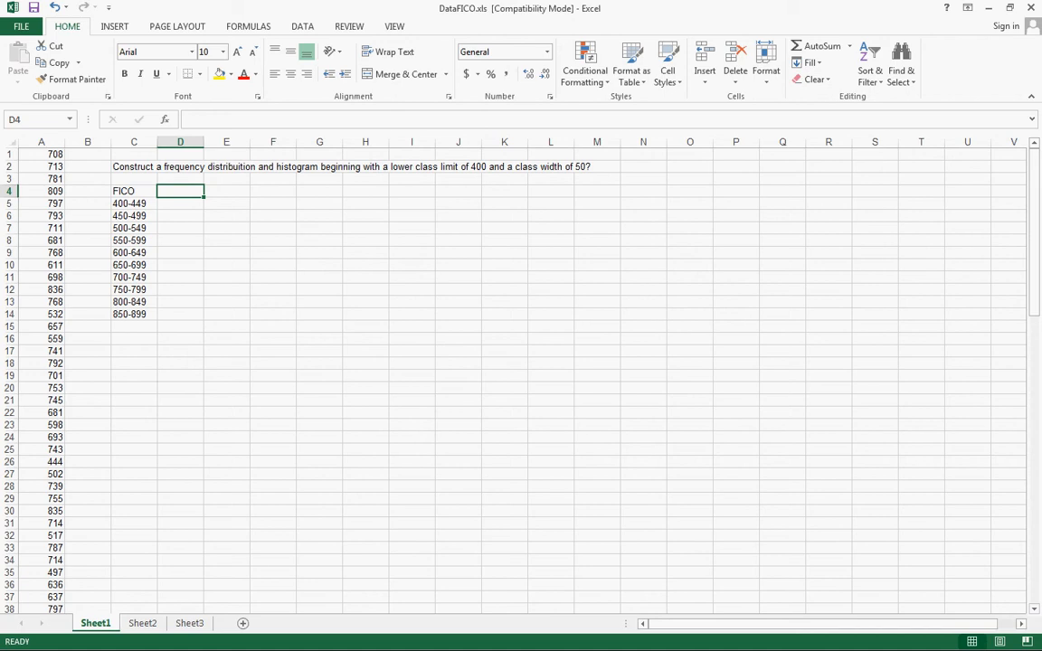
text(frequenc)
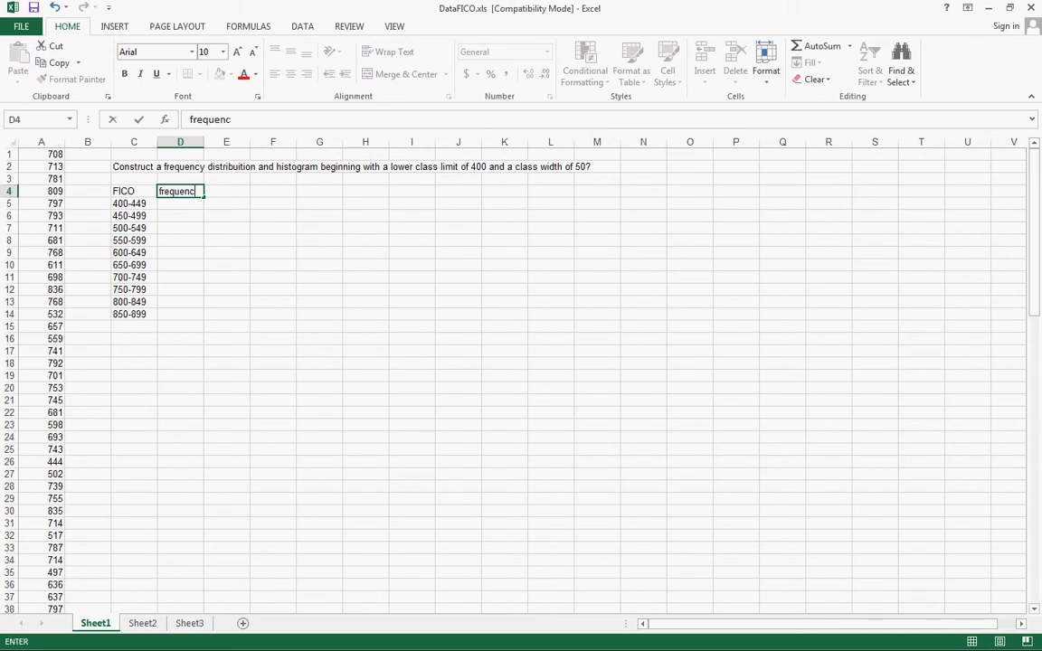
text(y)
key(Return)
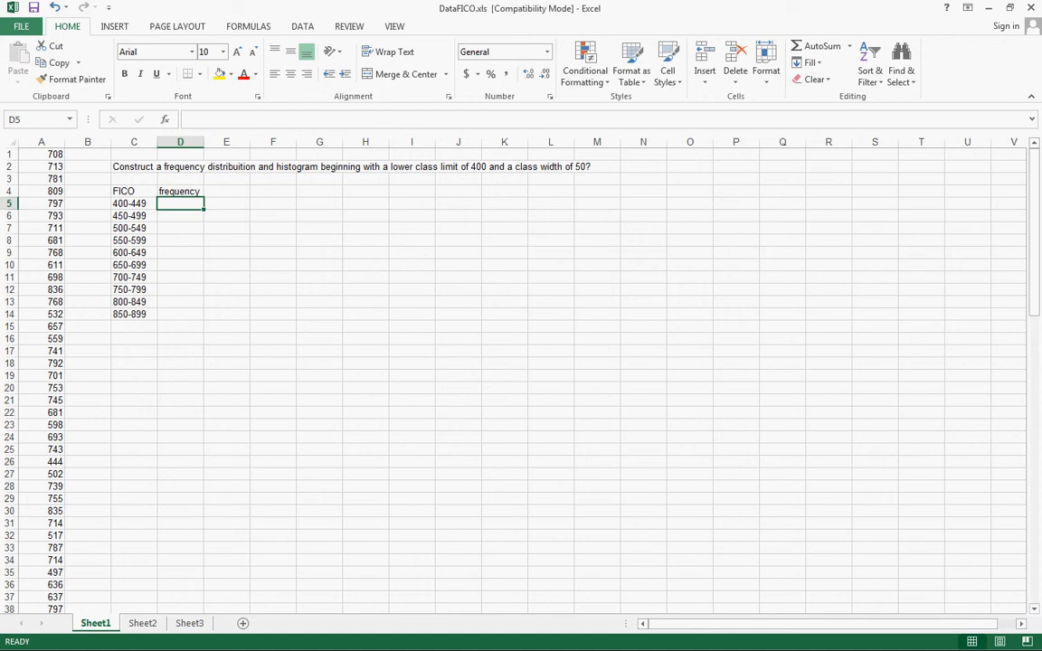
Enable the Analysis ToolPak add-in in the program's options
click(21, 26)
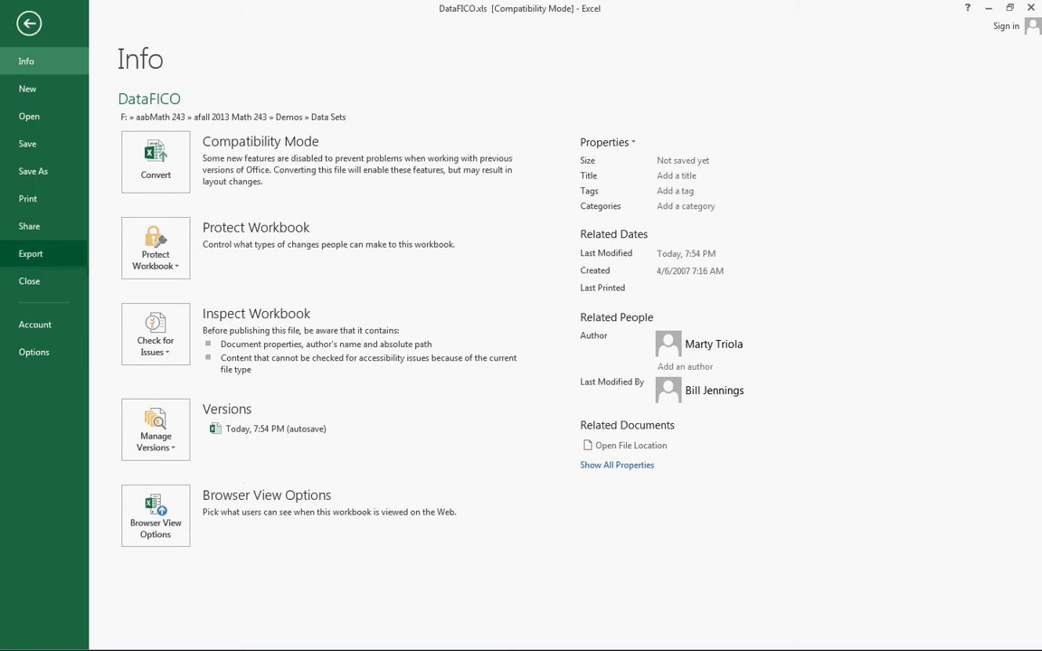
key(Escape)
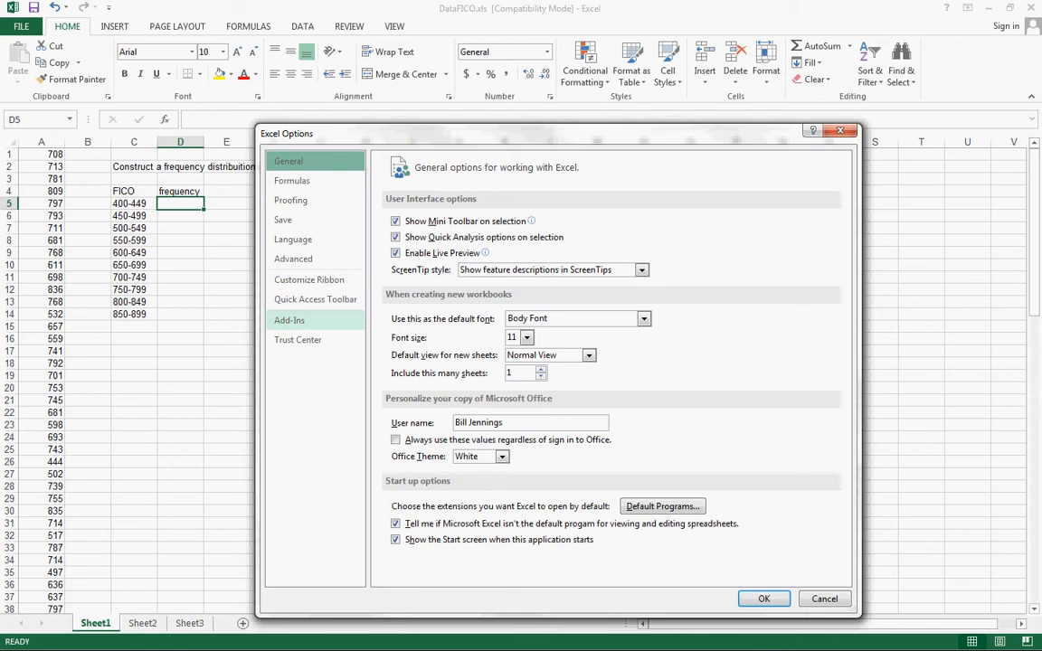
click(290, 321)
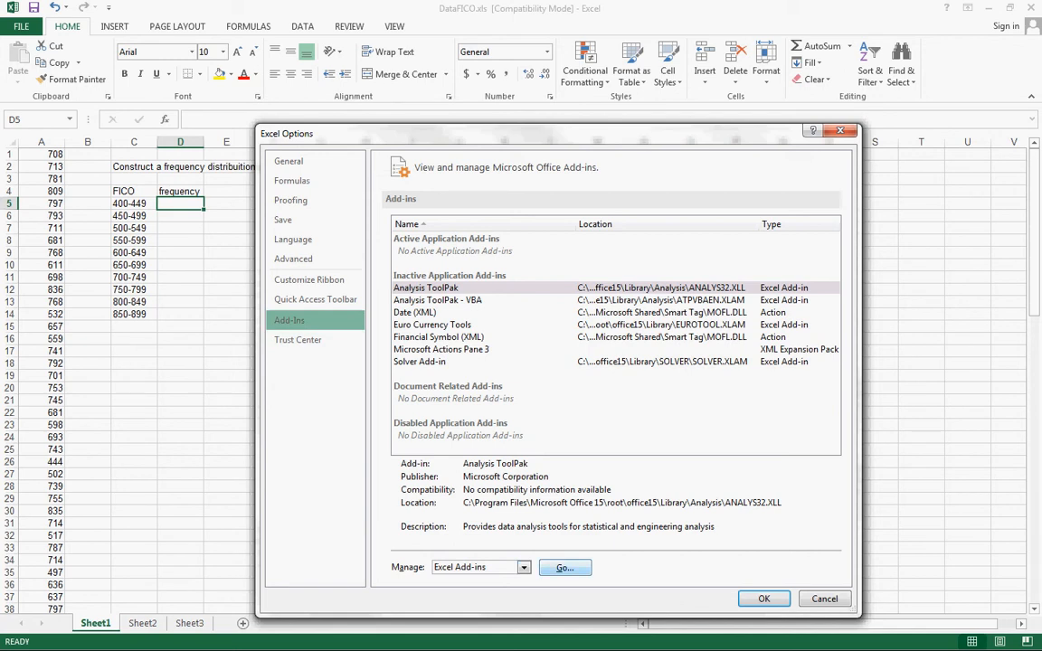
click(565, 567)
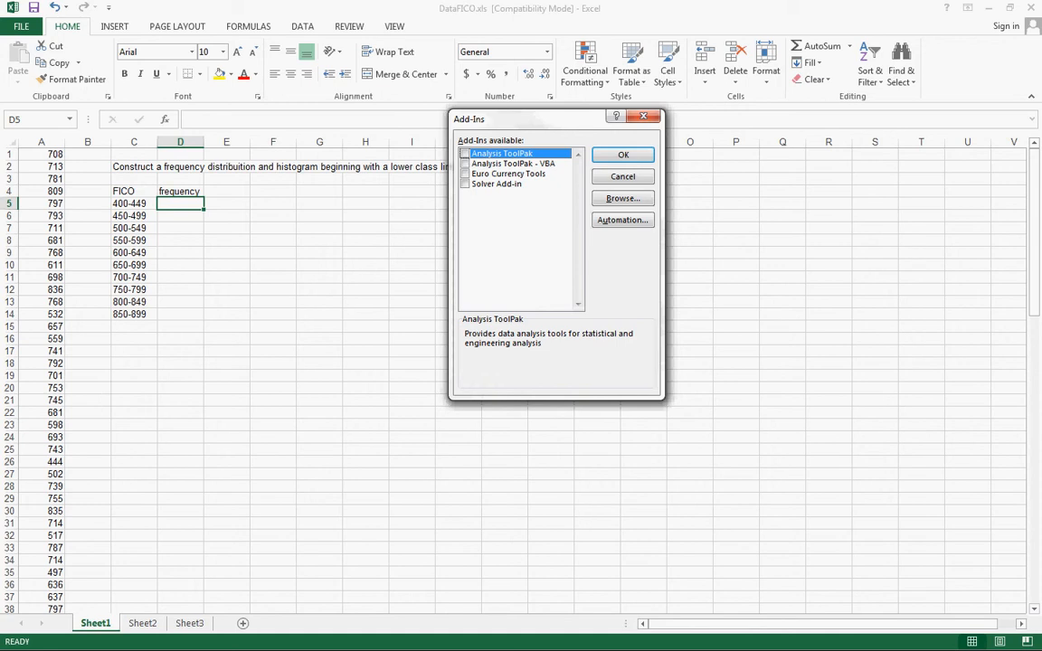
click(465, 154)
click(623, 154)
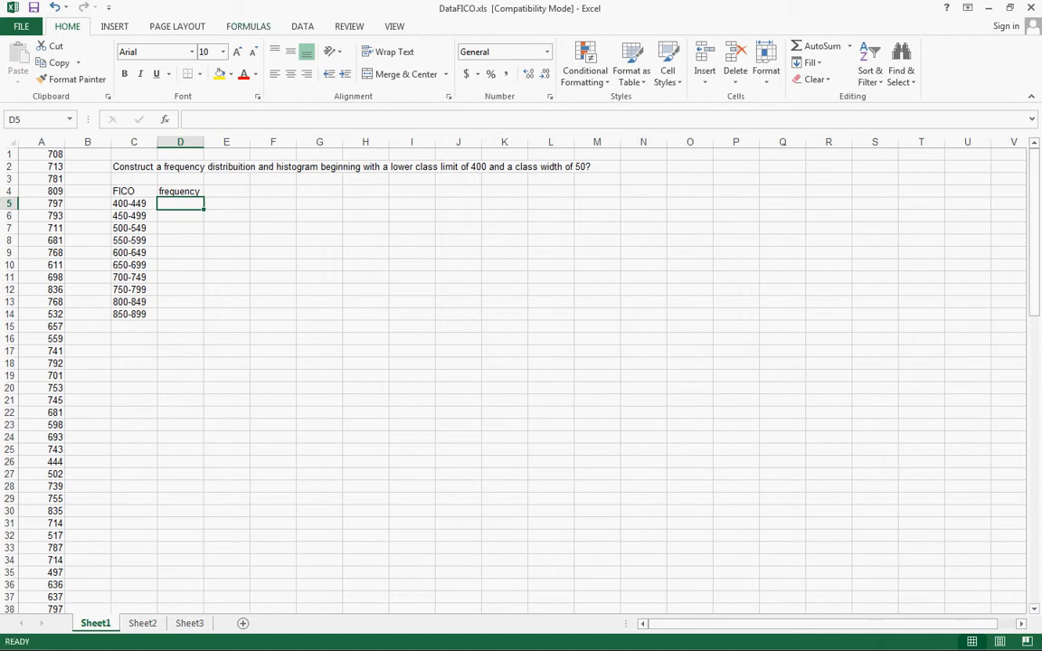
click(303, 27)
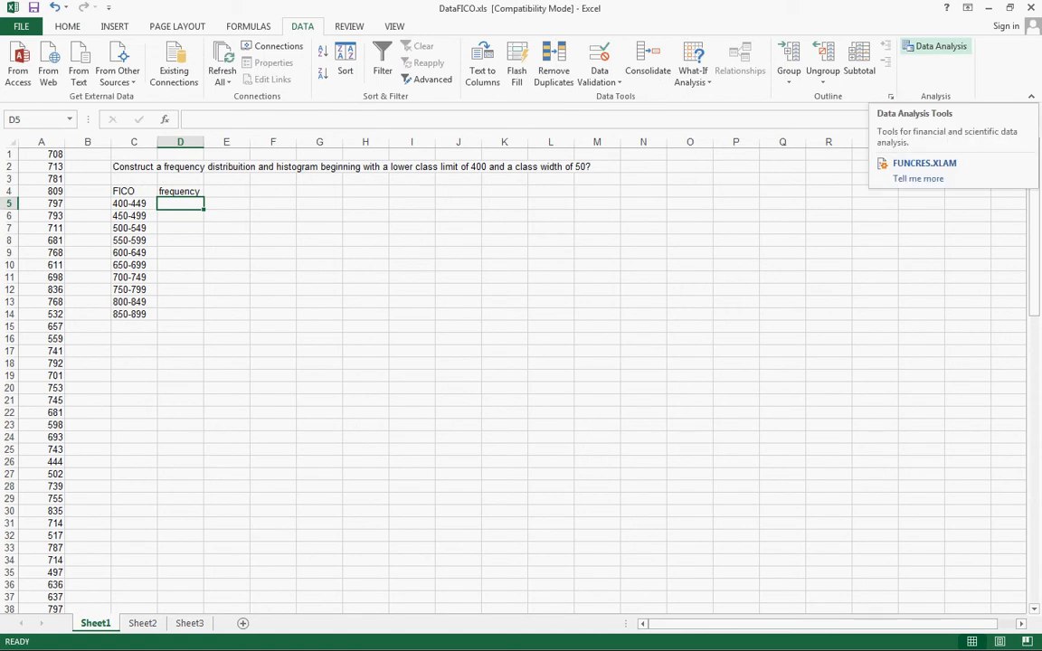
click(935, 47)
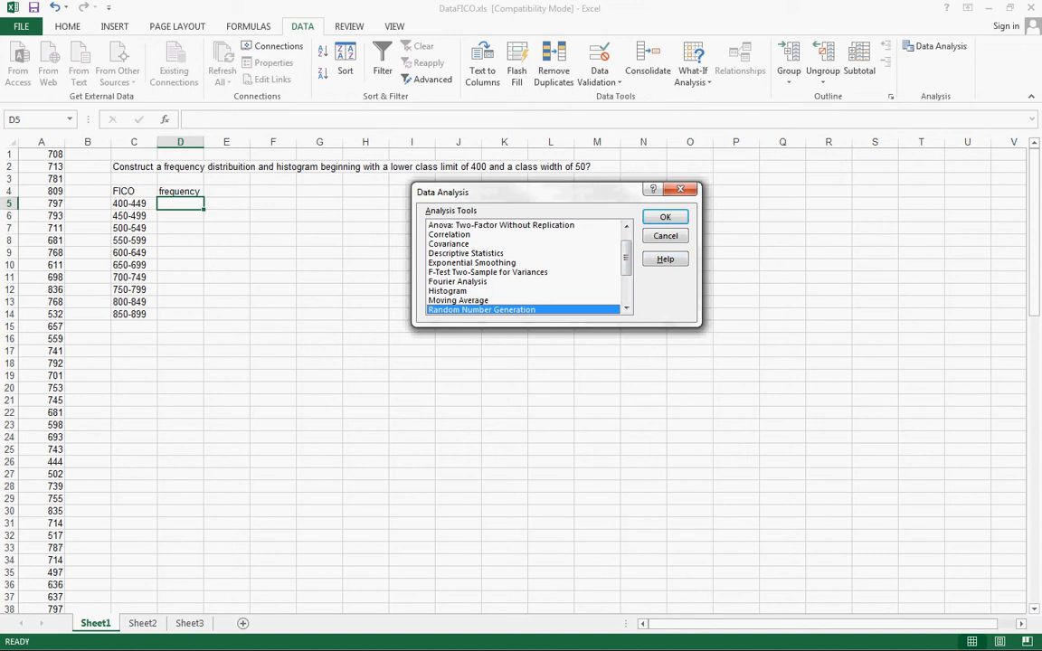
click(448, 291)
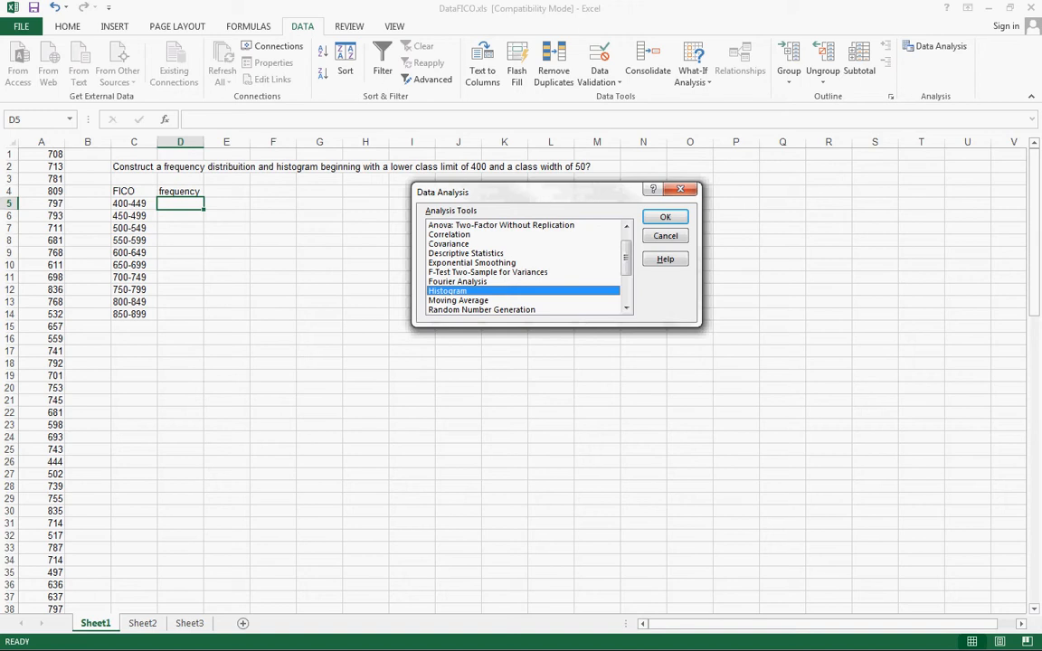
key(Return)
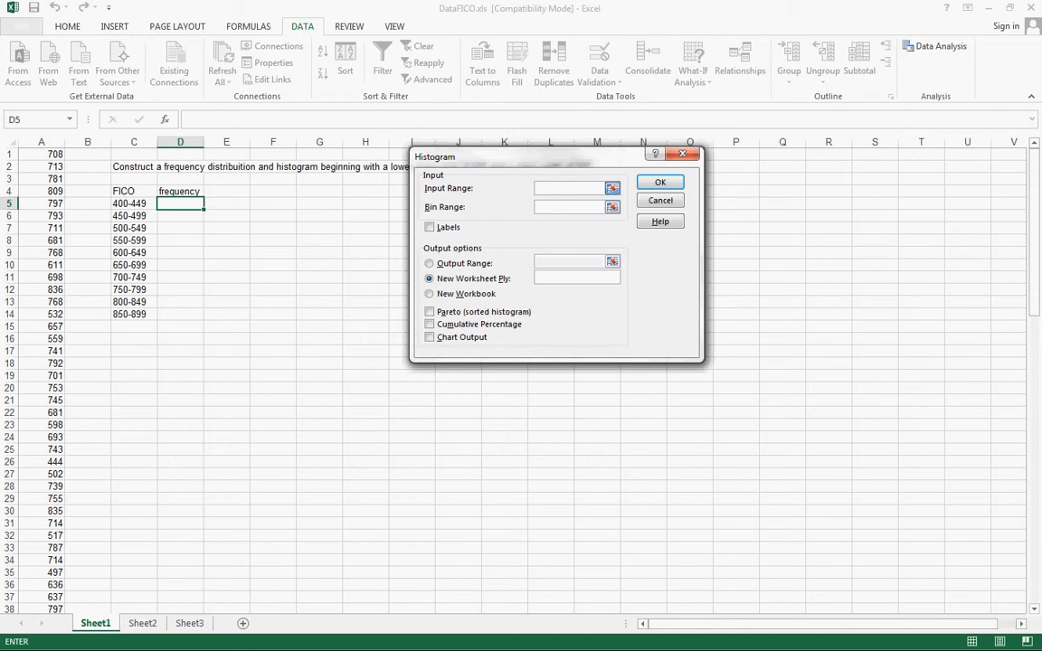
click(613, 189)
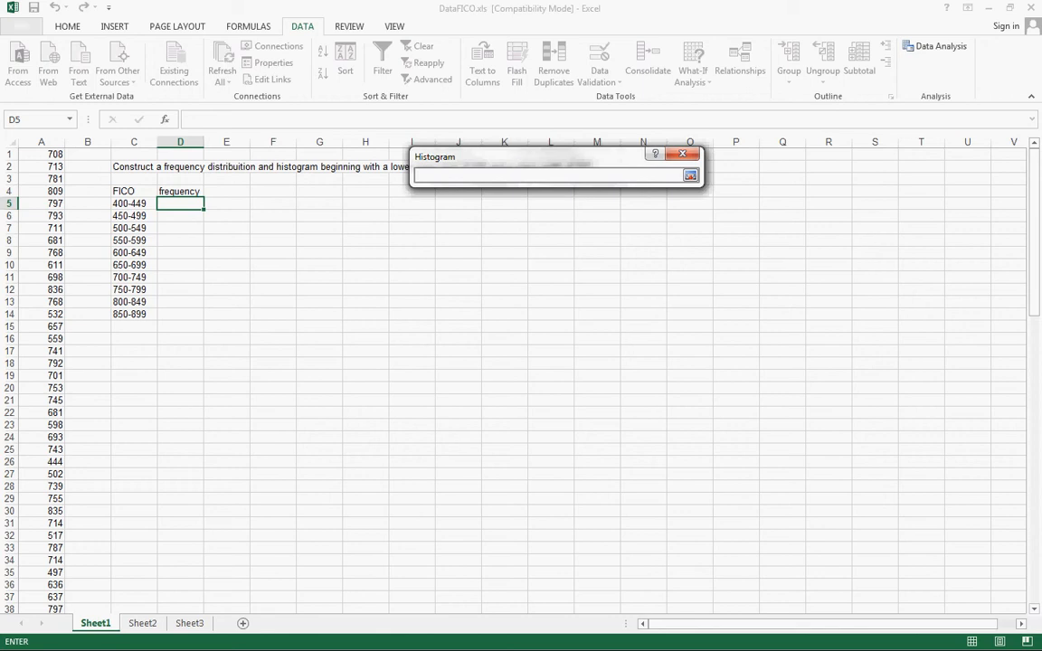
click(42, 155)
drag(42, 155, 50, 584)
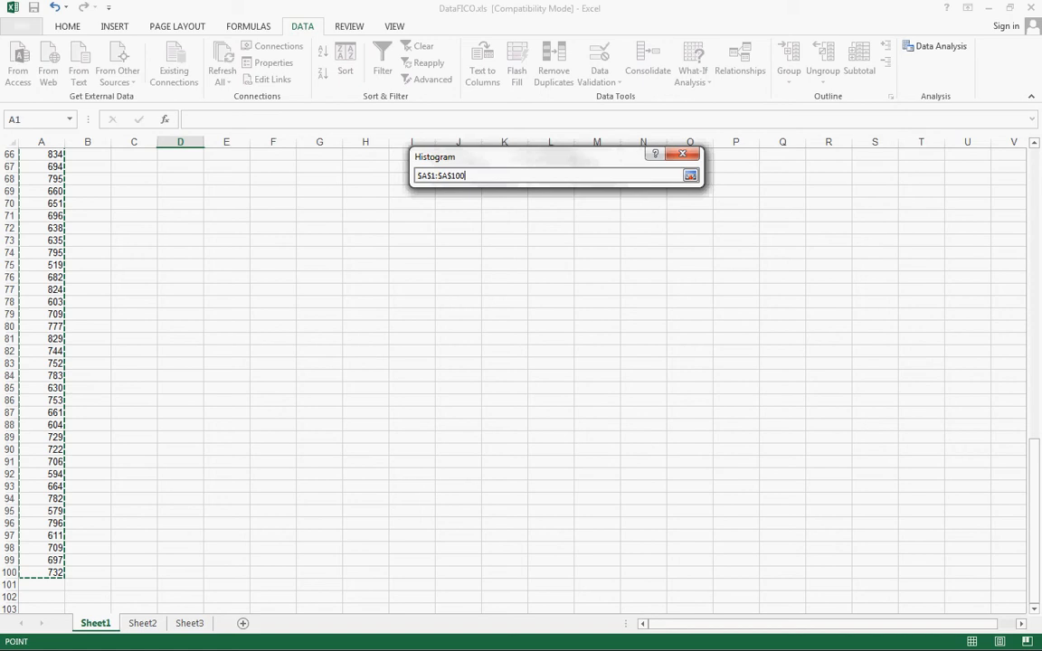
click(682, 154)
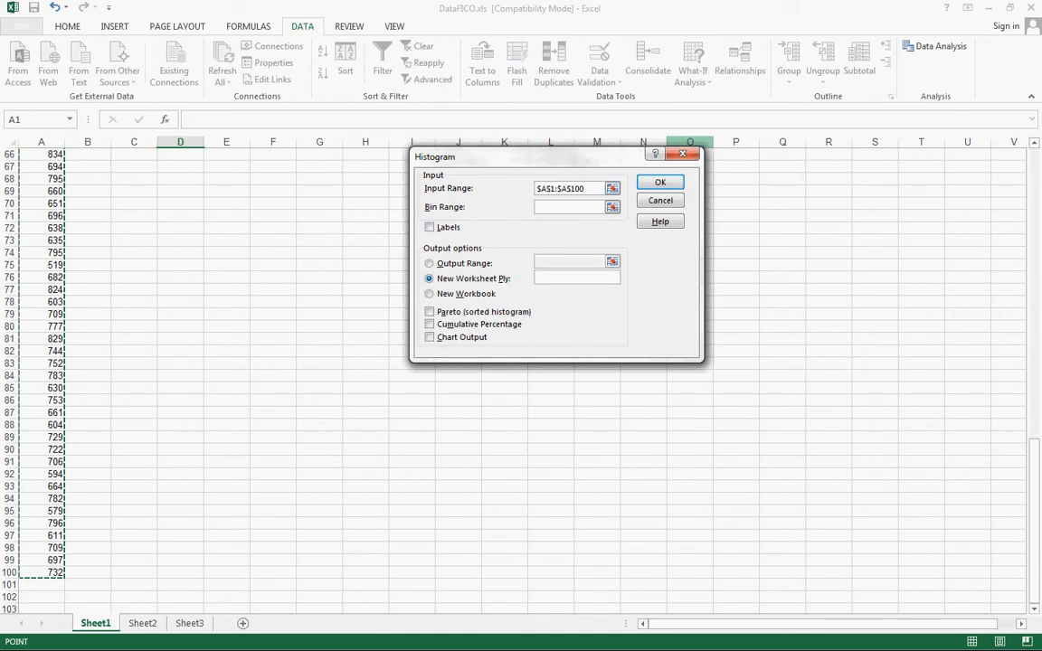
scroll(271, 380, up, 3)
scroll(272, 380, up, 19)
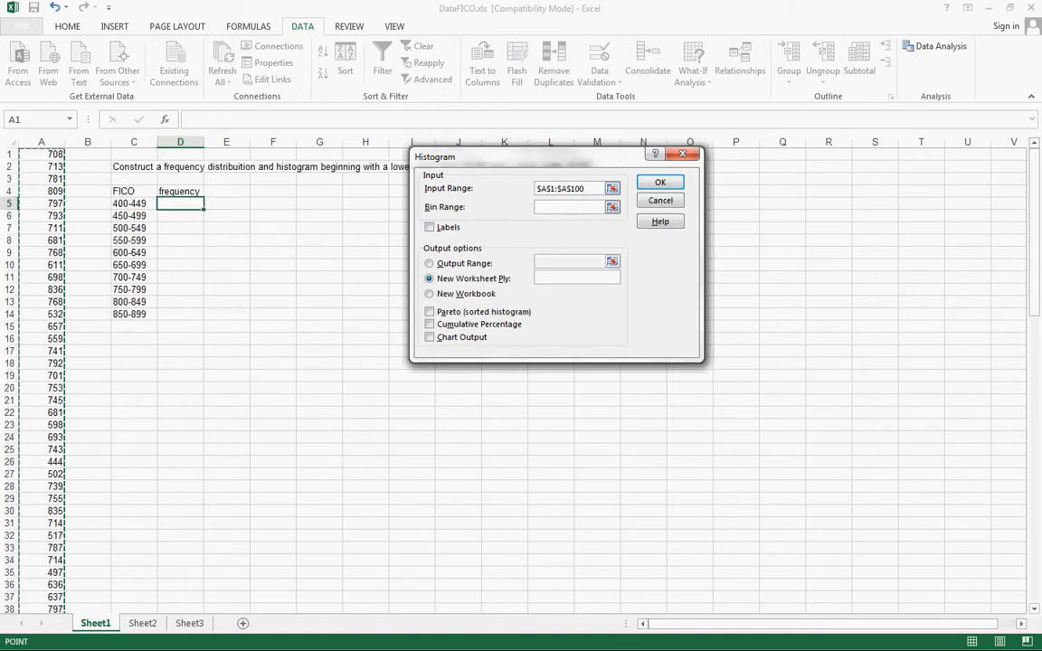
click(684, 154)
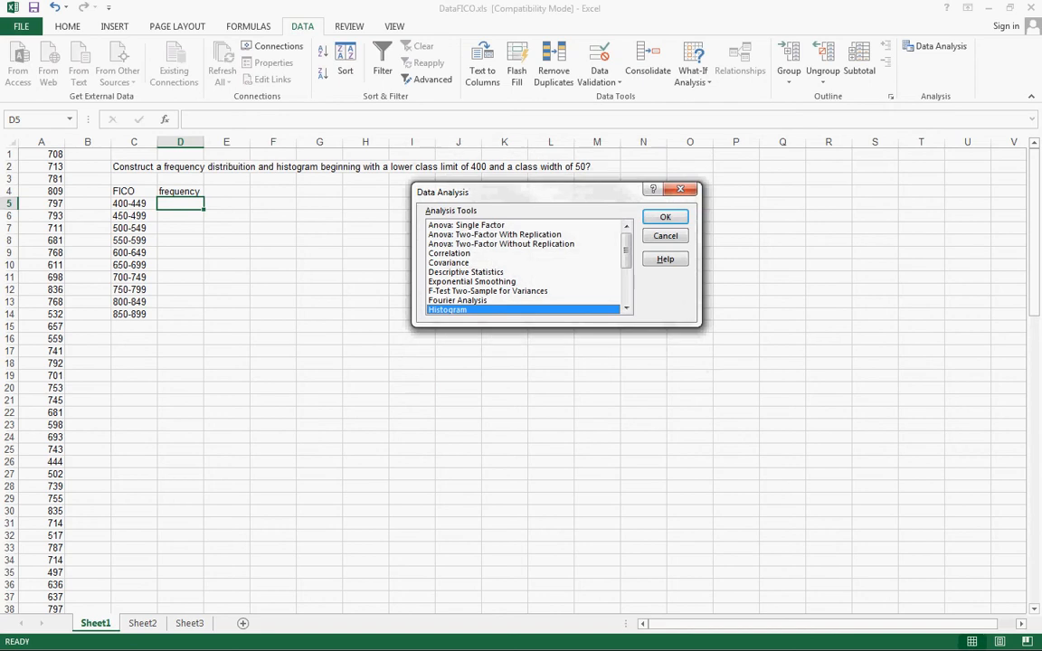
click(681, 189)
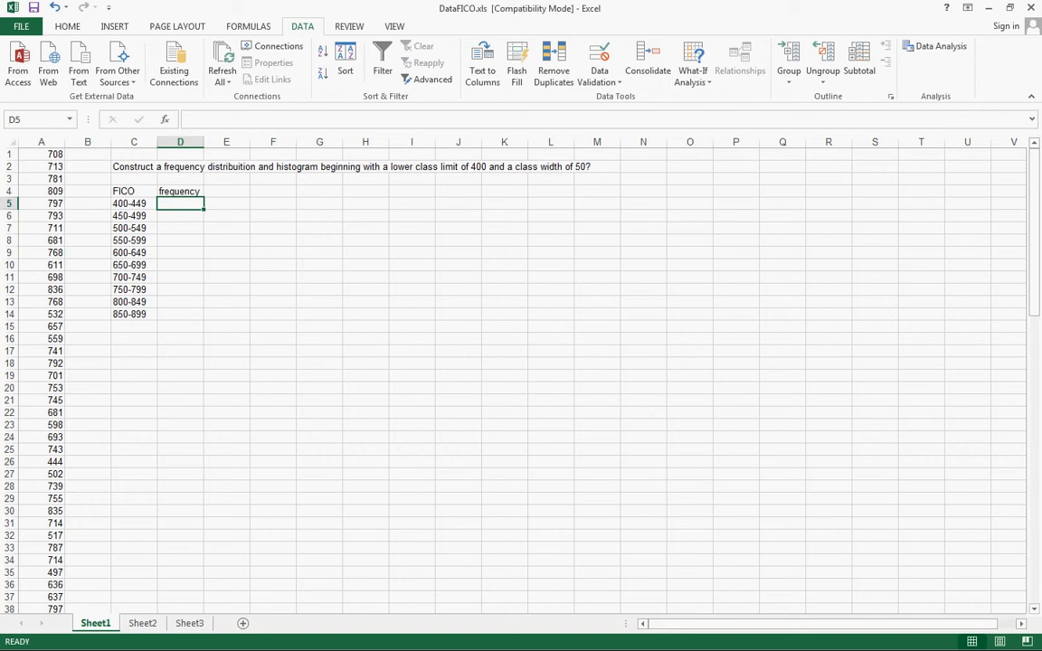
Enter the upper class boundaries 449.5 and 499.5 in cells H5 and H6, and extend the series down to H14
click(366, 204)
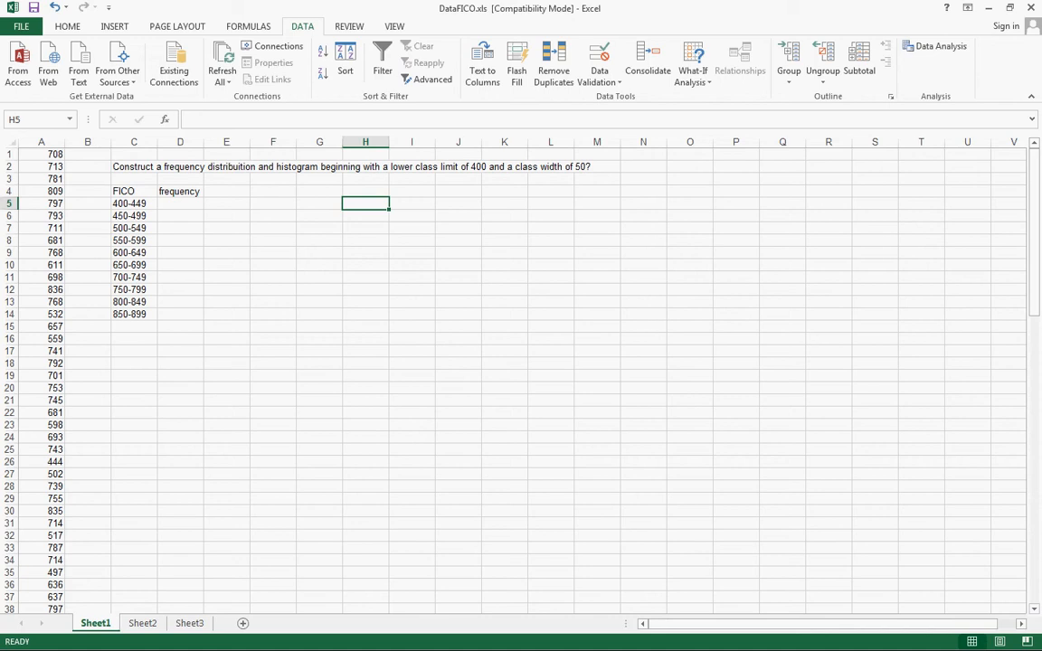
text(44)
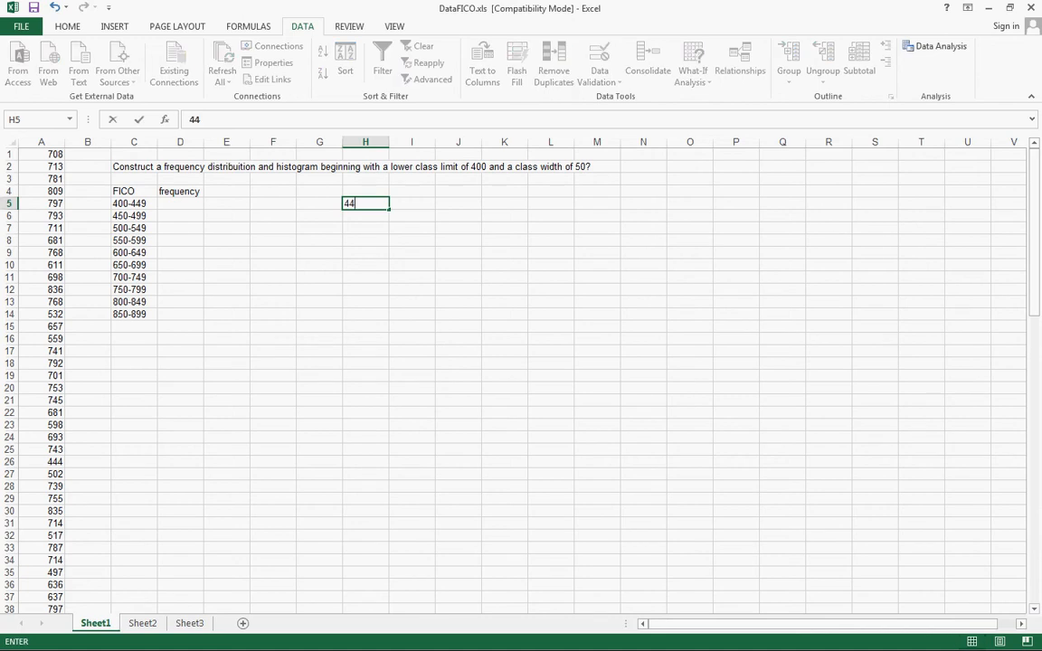
text(9.5)
key(Return)
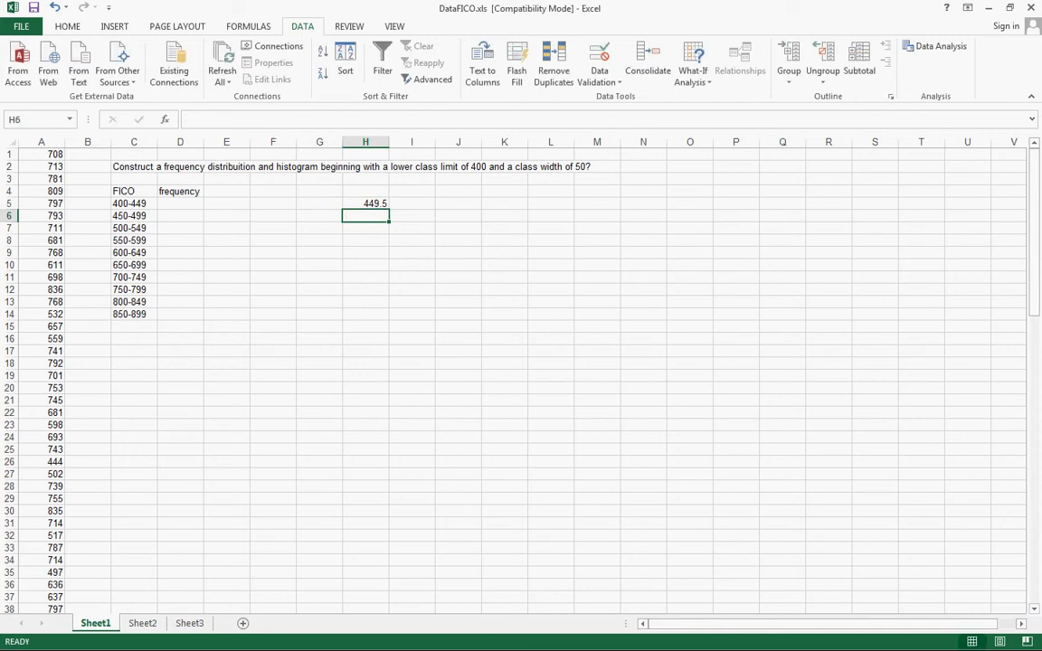
text(499.5)
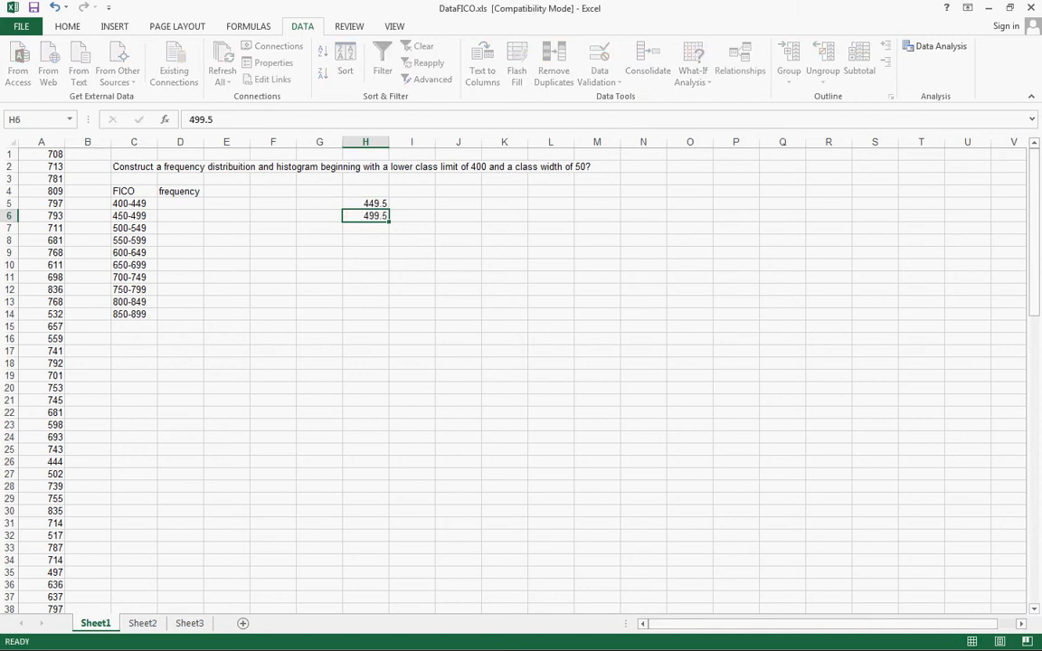
key(Return)
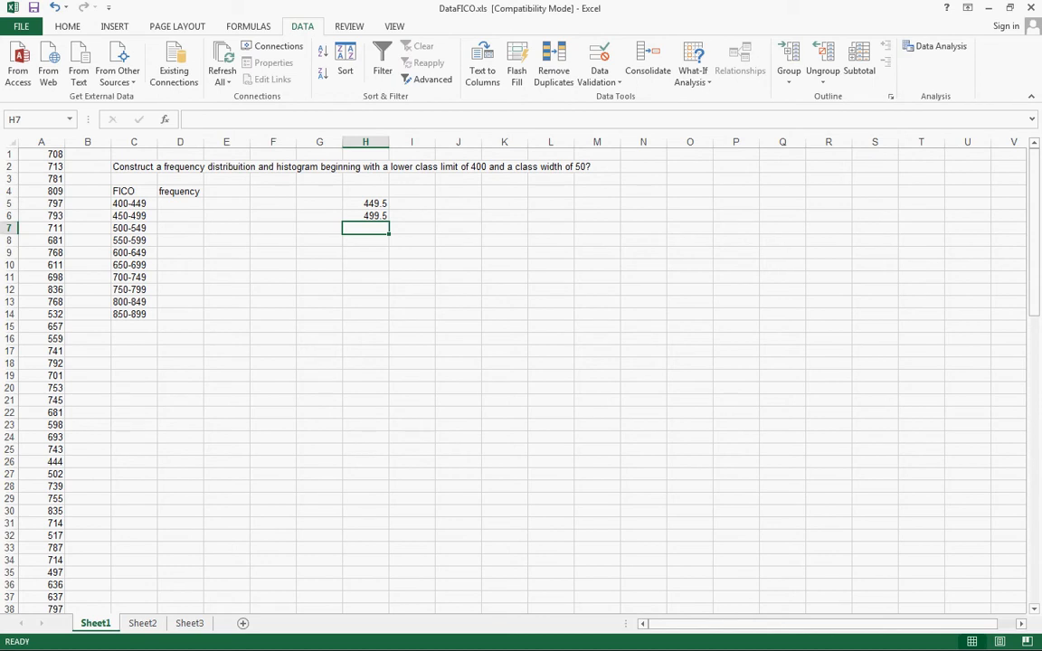
drag(365, 203, 372, 314)
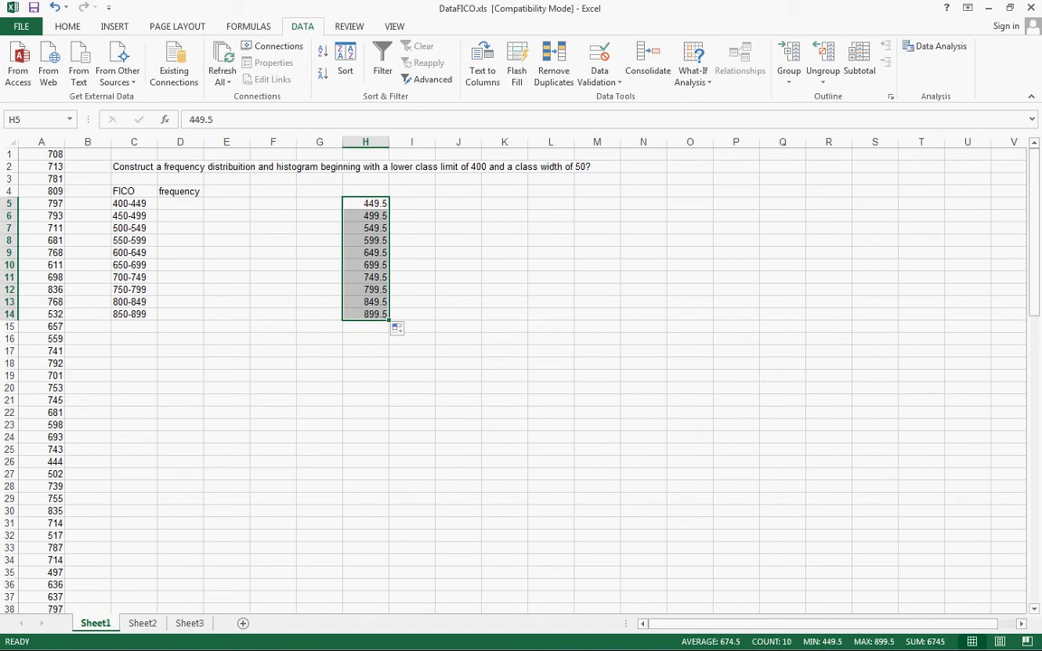
click(412, 216)
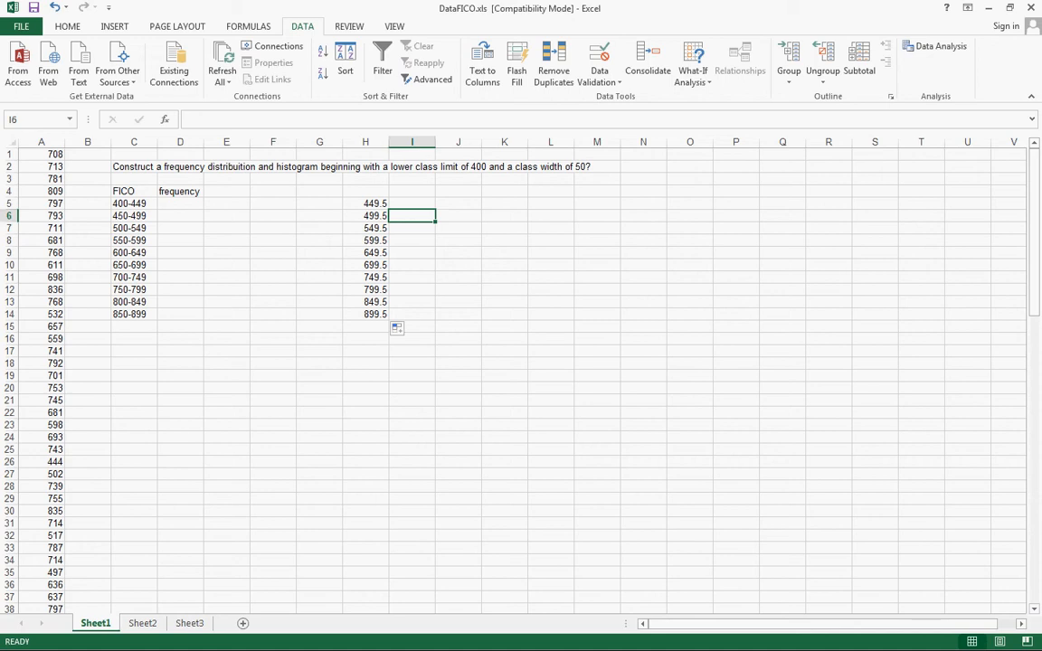
Start the Histogram analysis tool with the FICO scores in A1:A100 as the input range
click(936, 46)
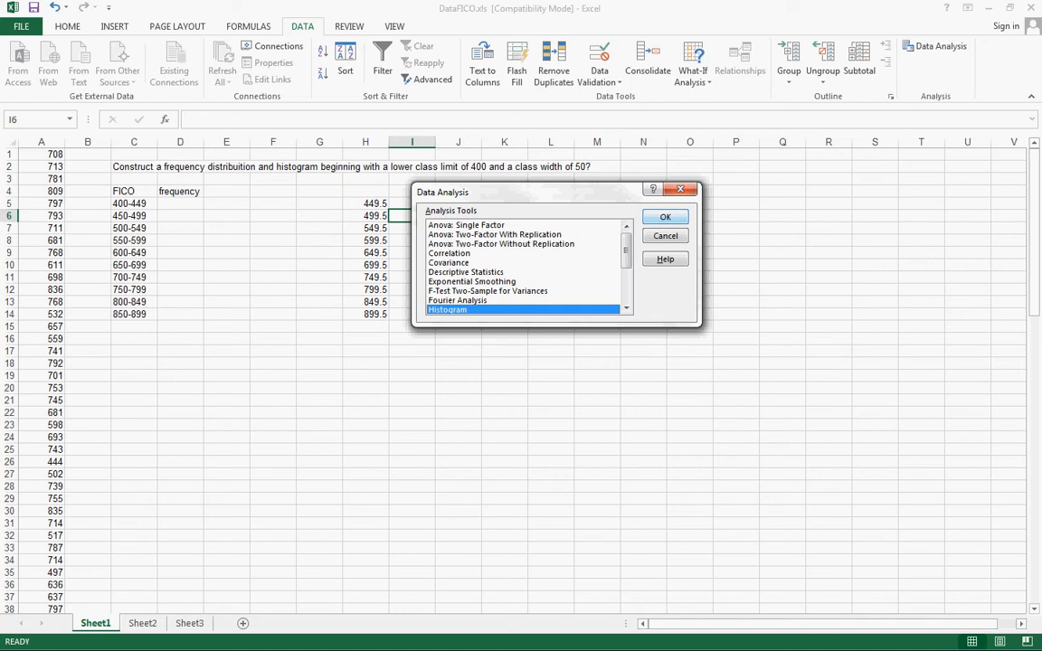
key(Return)
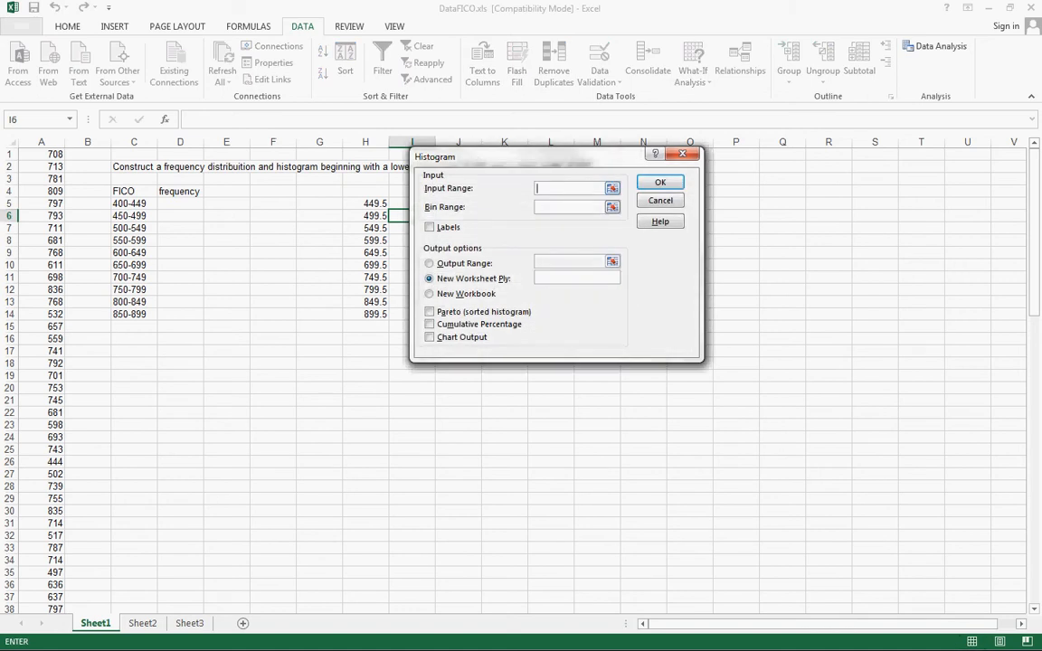
click(613, 188)
drag(42, 155, 52, 535)
drag(52, 489, 54, 586)
click(691, 176)
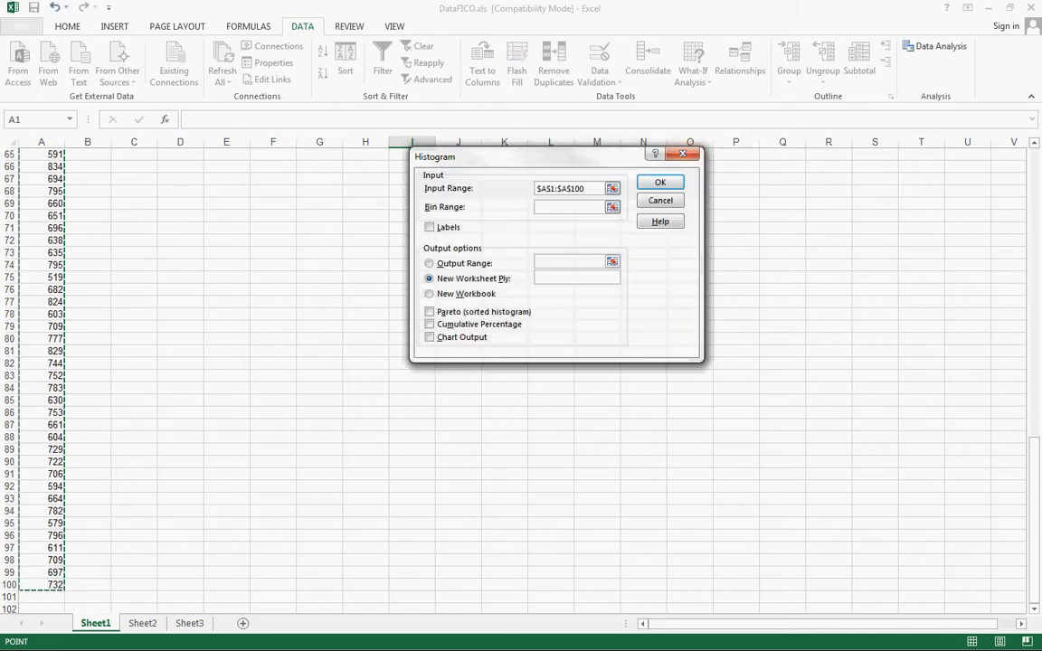
Set the histogram's bin range to the class boundaries in H5:H14
click(612, 207)
scroll(613, 210, up, 20)
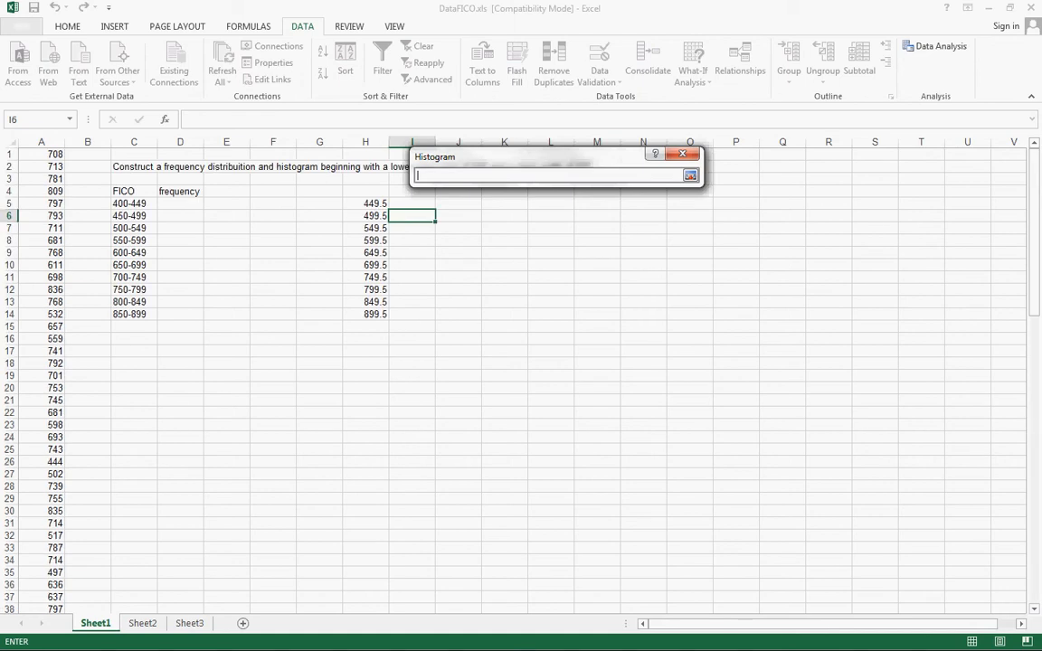
drag(366, 203, 365, 315)
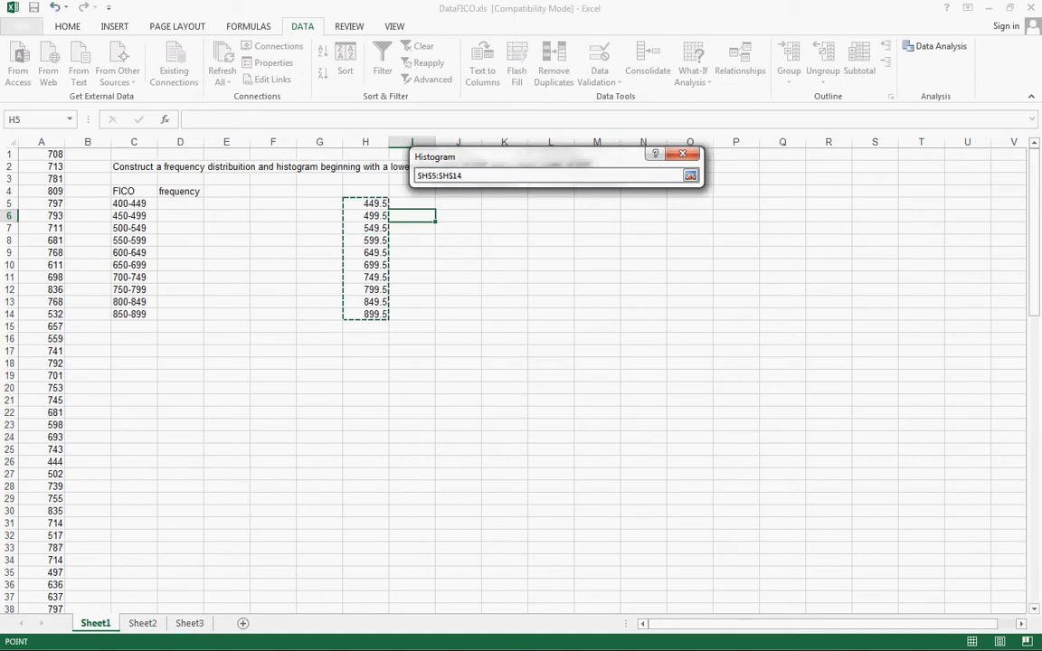
click(691, 175)
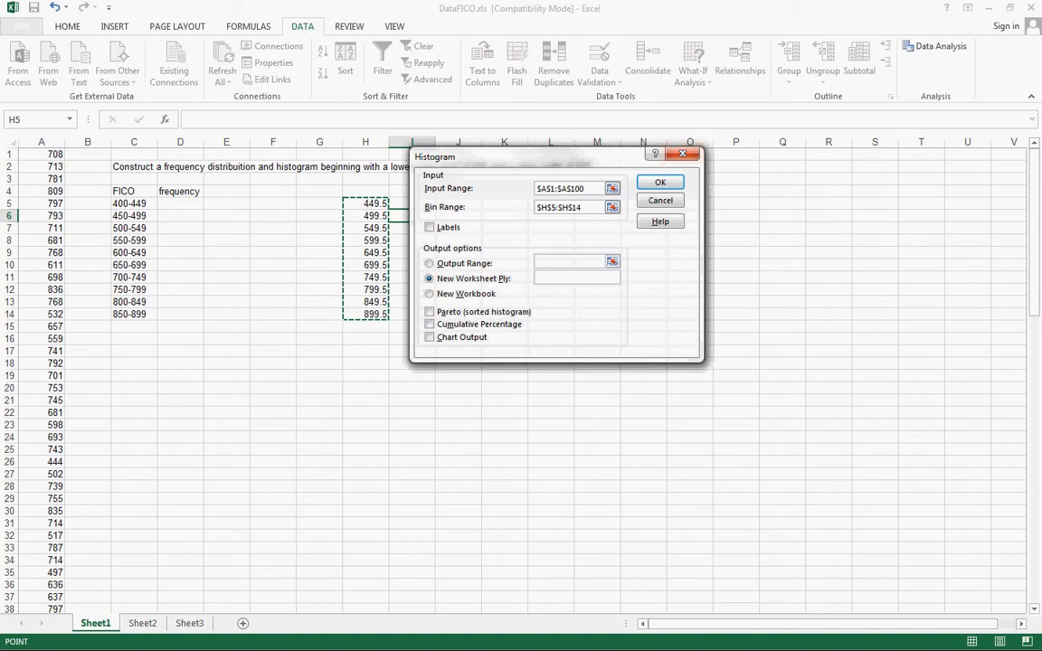
Output the histogram to the current sheet starting at cell F4, include the chart output, and run the analysis
click(430, 263)
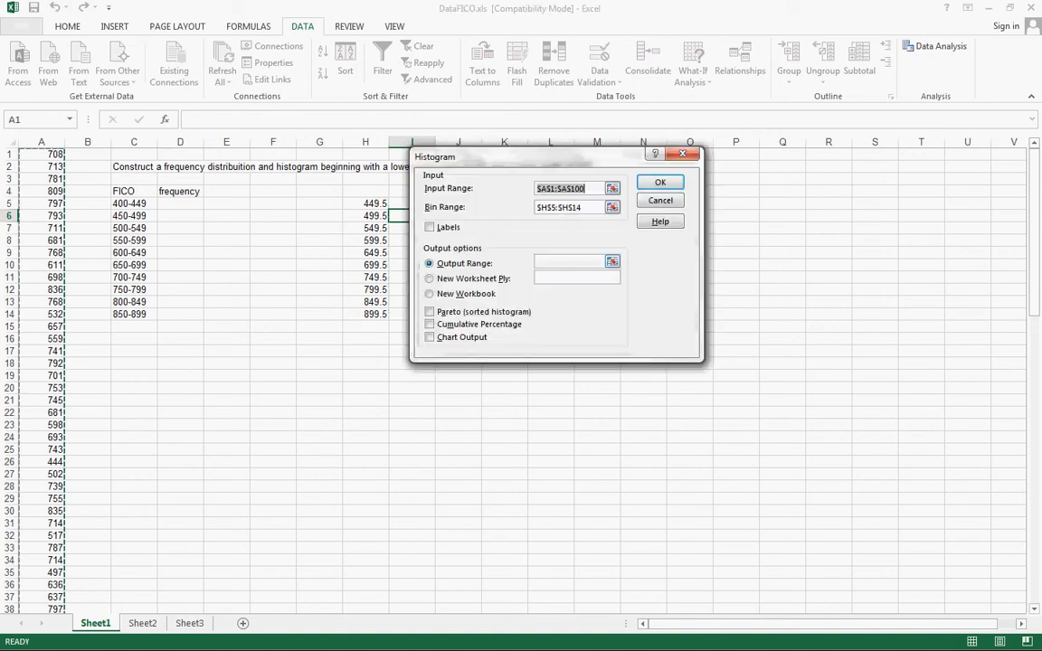
click(566, 262)
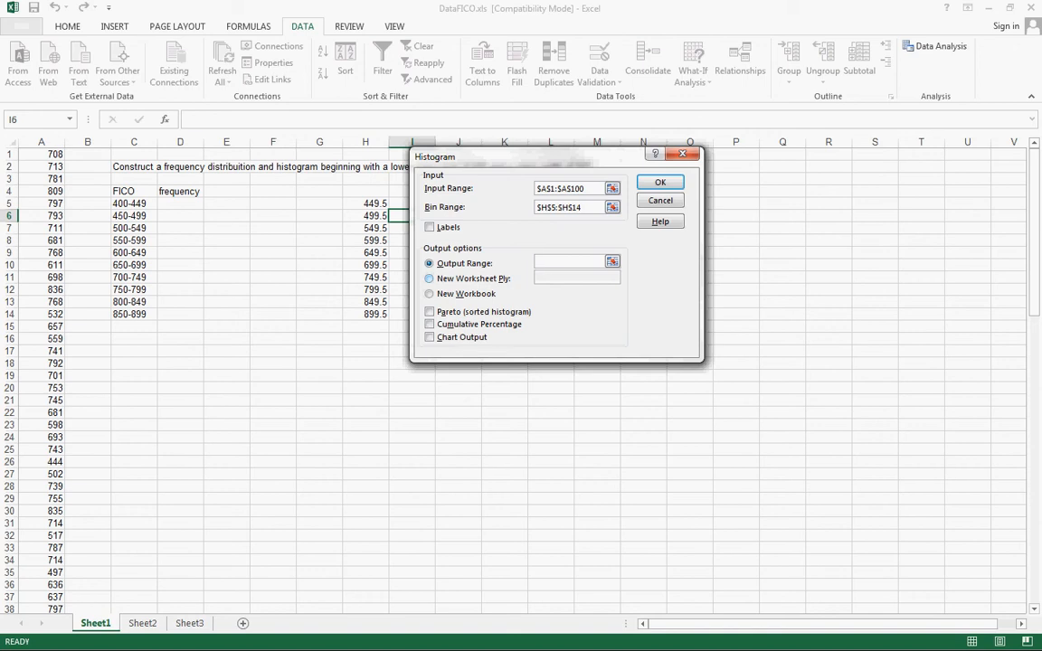
click(430, 263)
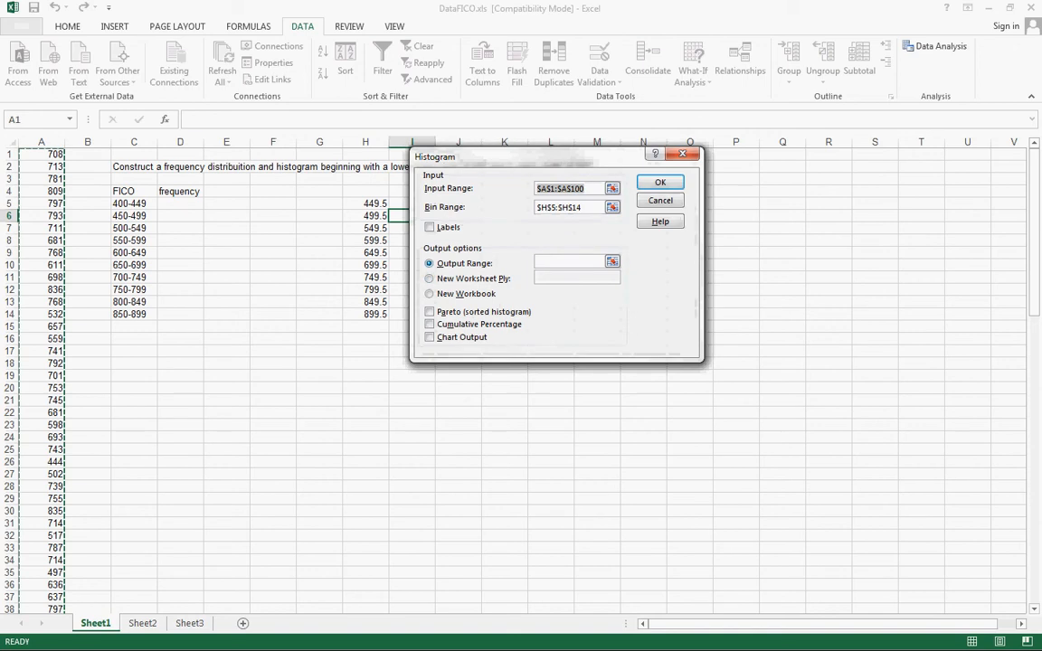
click(568, 262)
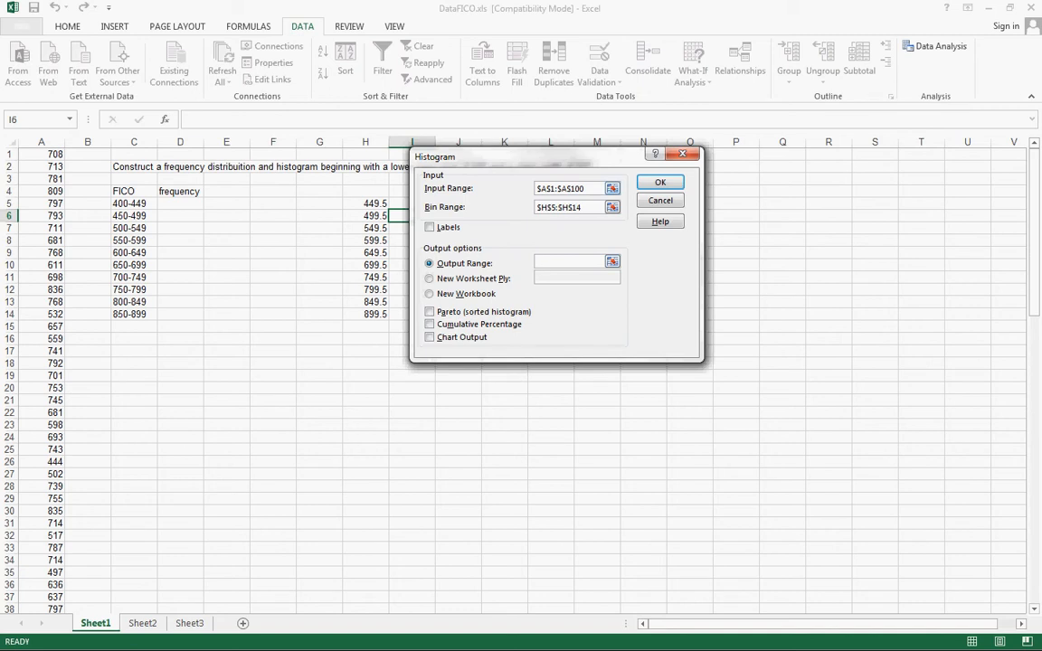
click(568, 188)
click(273, 192)
click(430, 337)
key(Return)
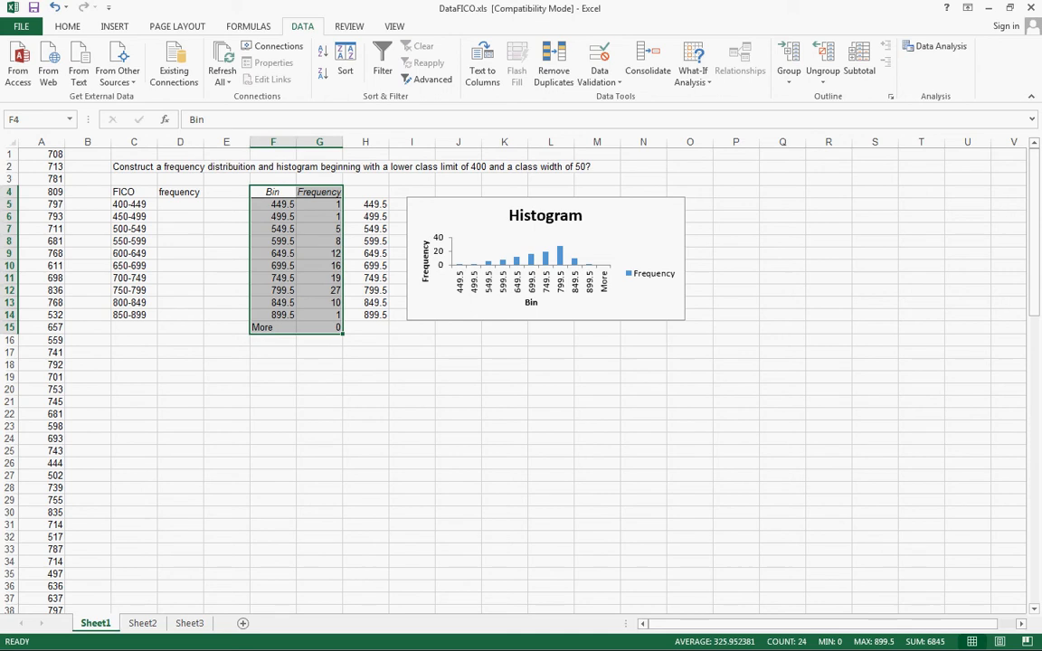
Move the histogram chart below the frequency tables, starting around row 17
drag(634, 227, 363, 372)
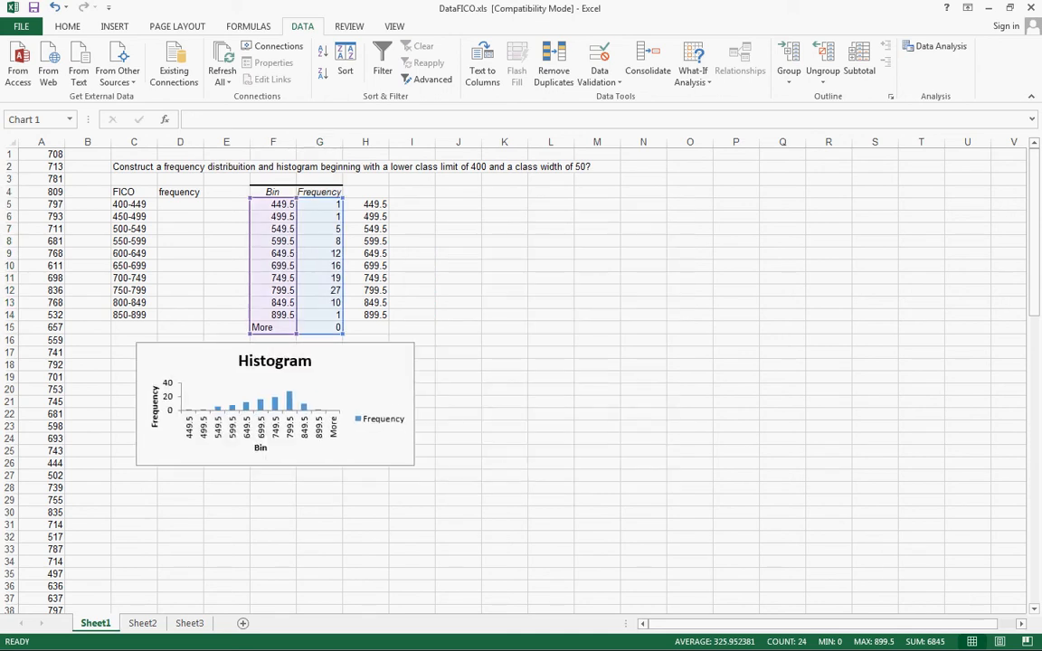
click(274, 217)
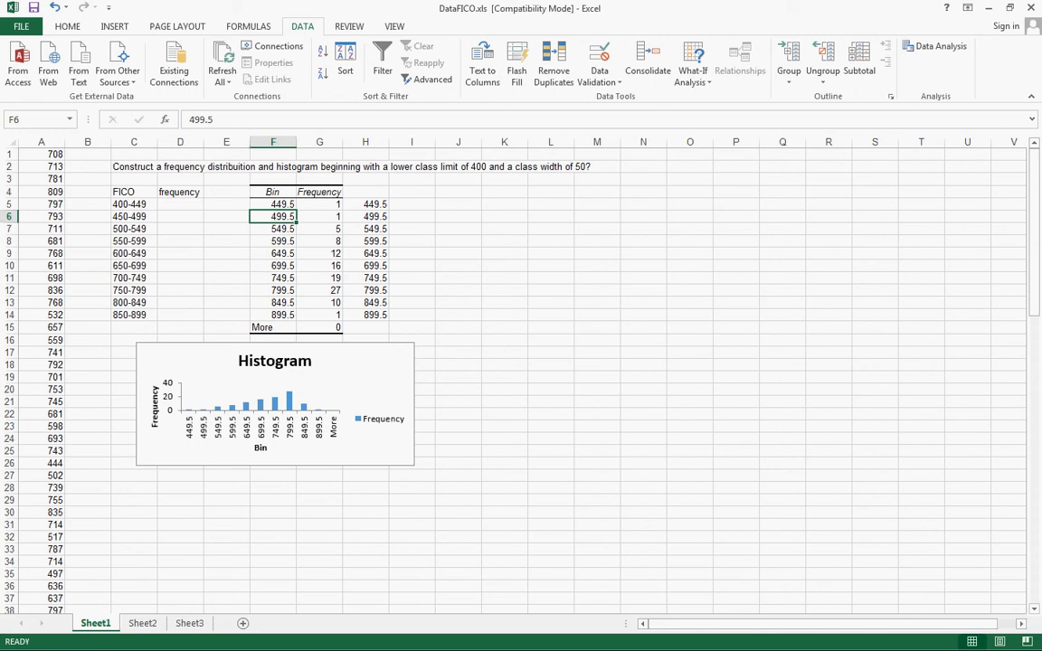
Copy the generated frequencies from G5:G14 into the frequency column, starting at cell D5
drag(319, 205, 320, 314)
key(ctrl+c)
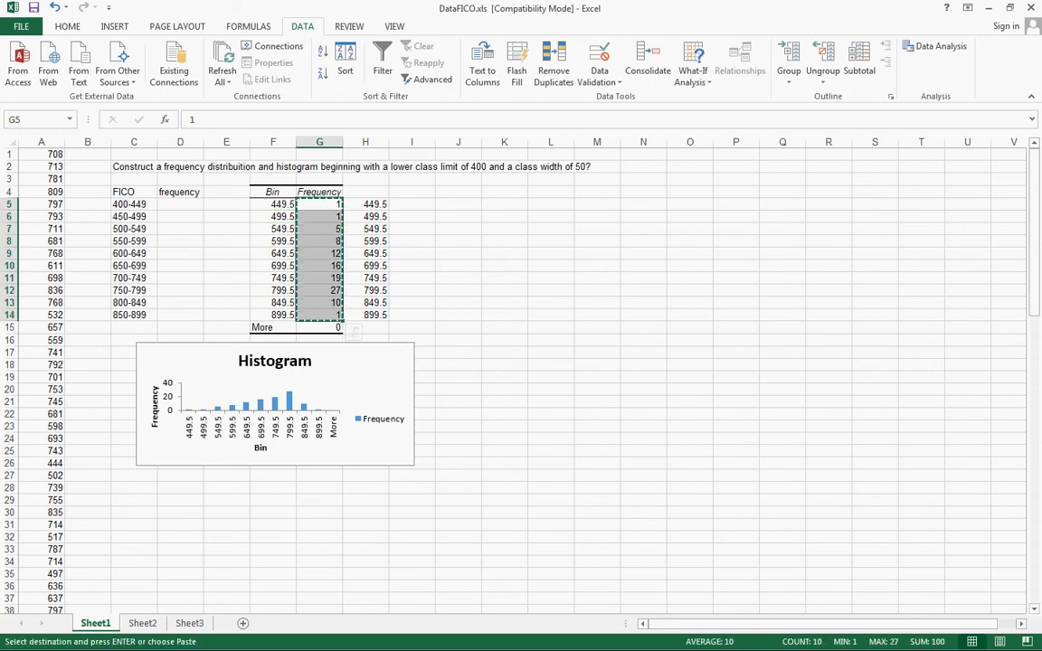
click(180, 205)
key(ctrl+v)
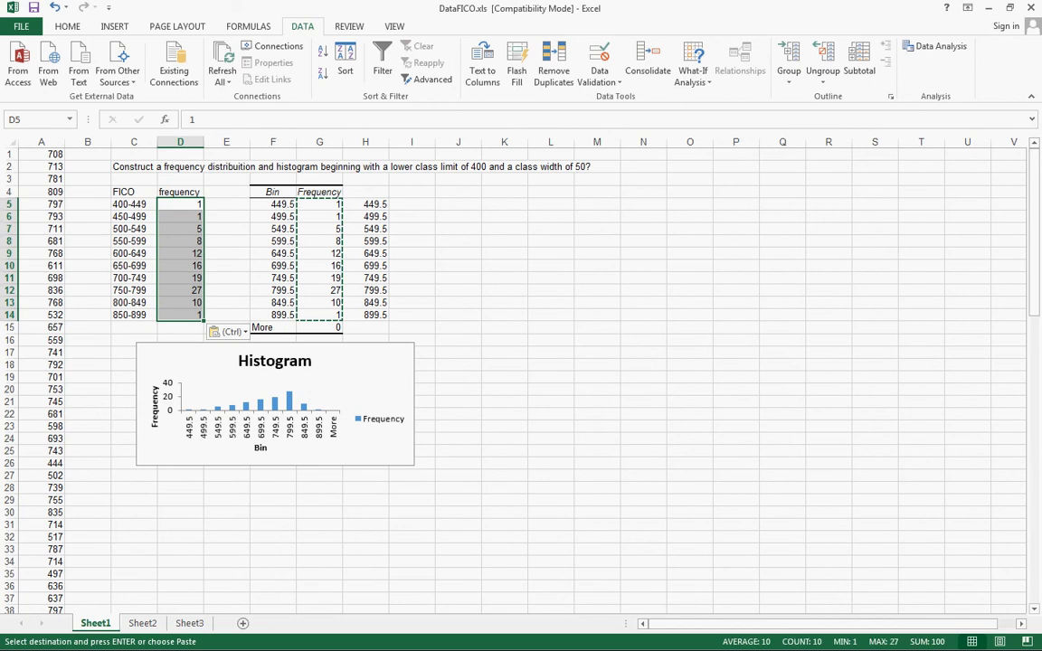
click(180, 229)
drag(133, 191, 180, 277)
key(Escape)
click(134, 192)
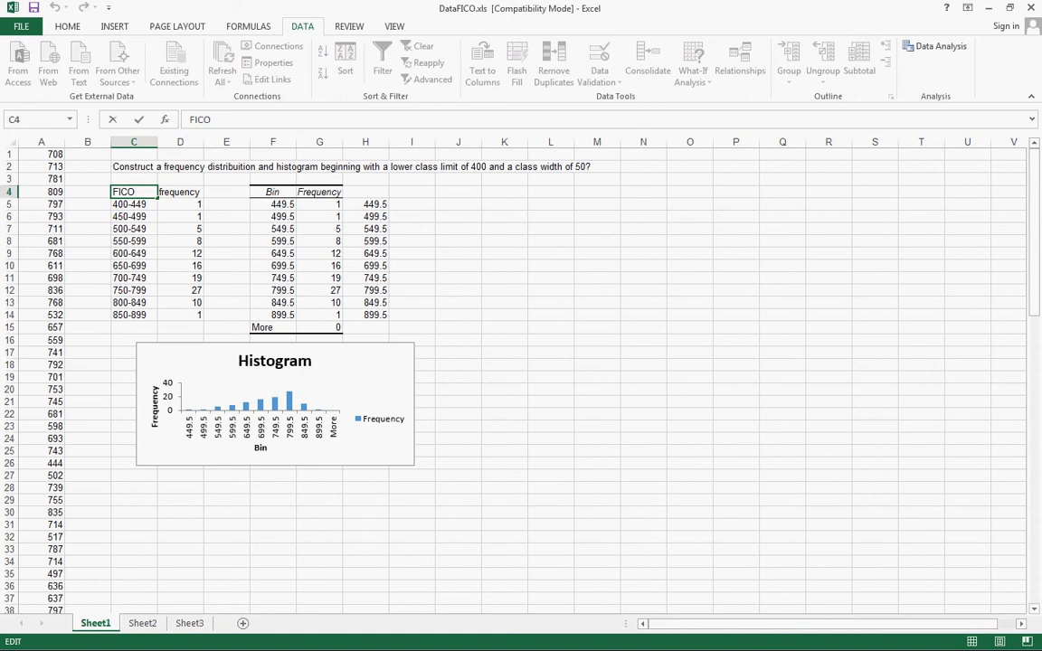
drag(180, 315, 134, 192)
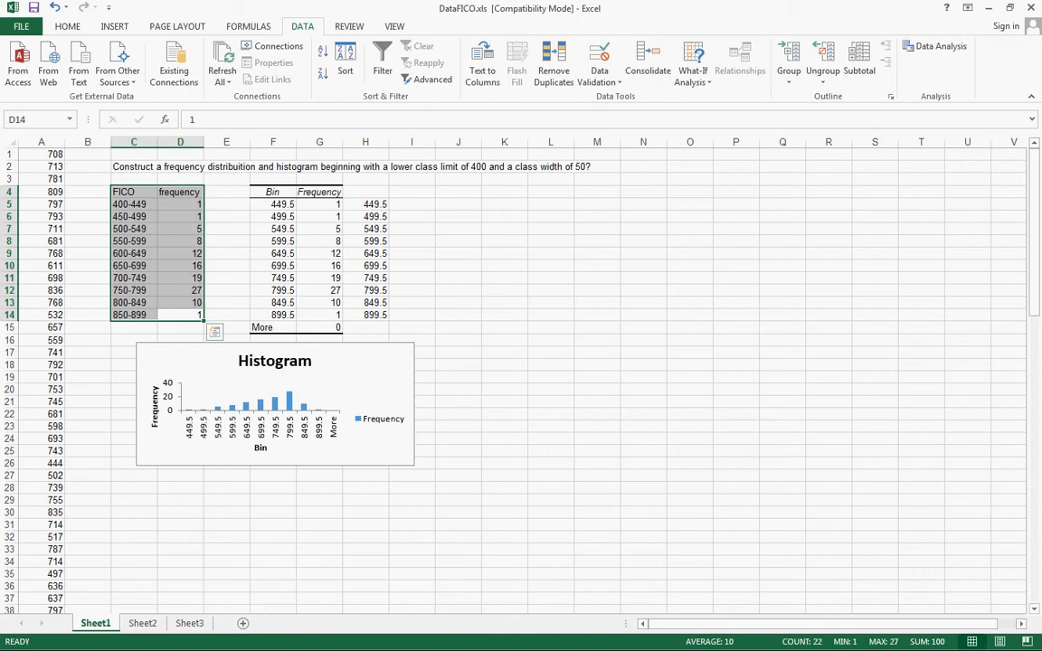
click(412, 253)
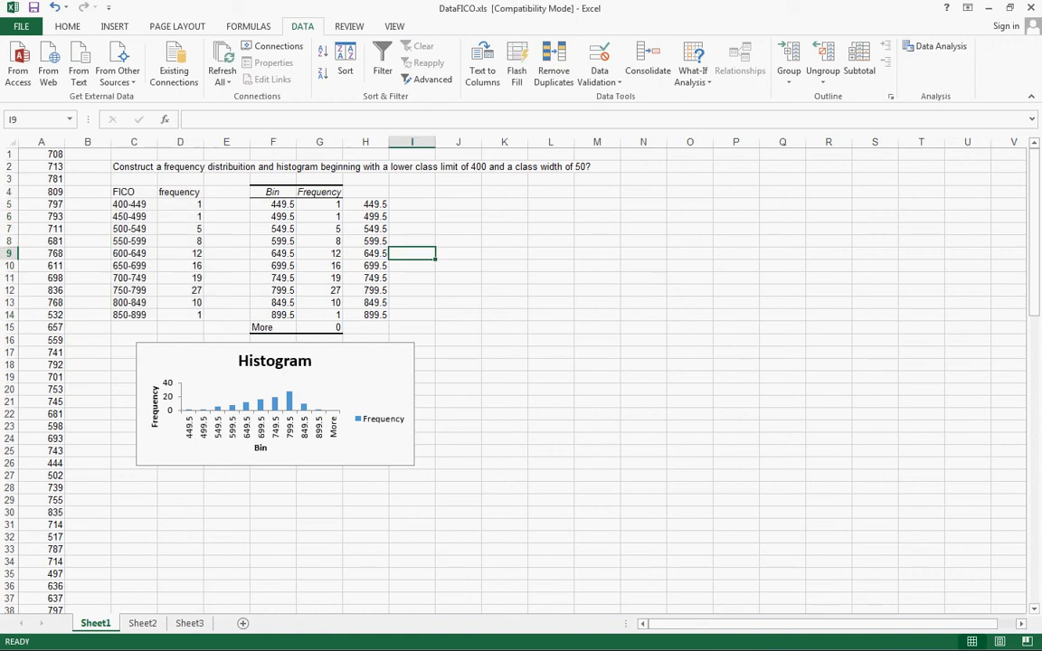
Delete the histogram's legend and enlarge the chart to about the right edge of column K and row 36
click(380, 415)
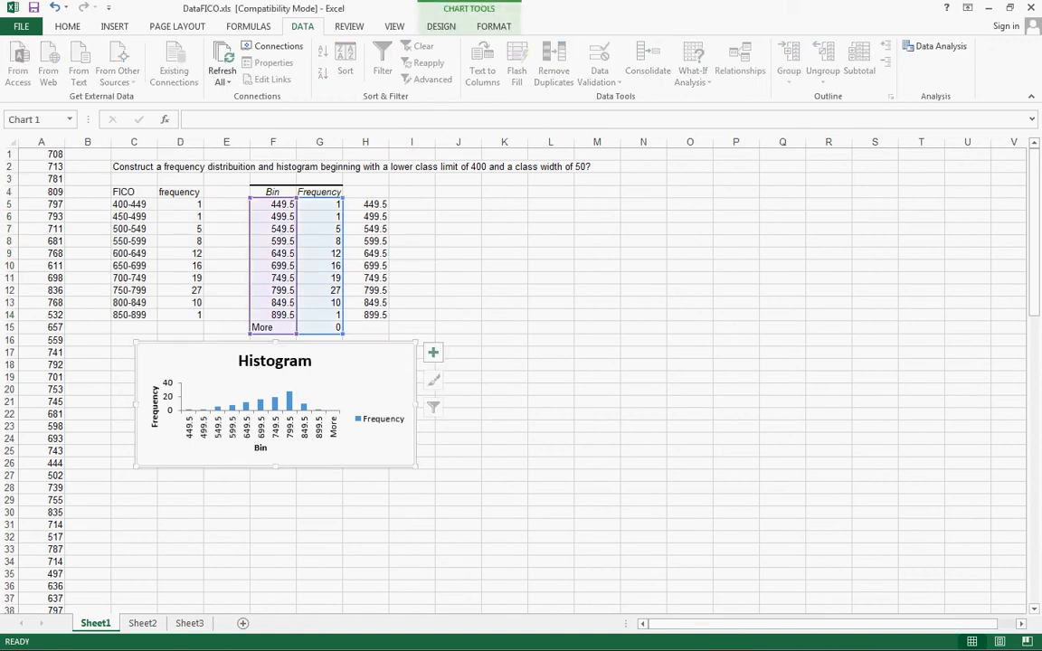
click(382, 420)
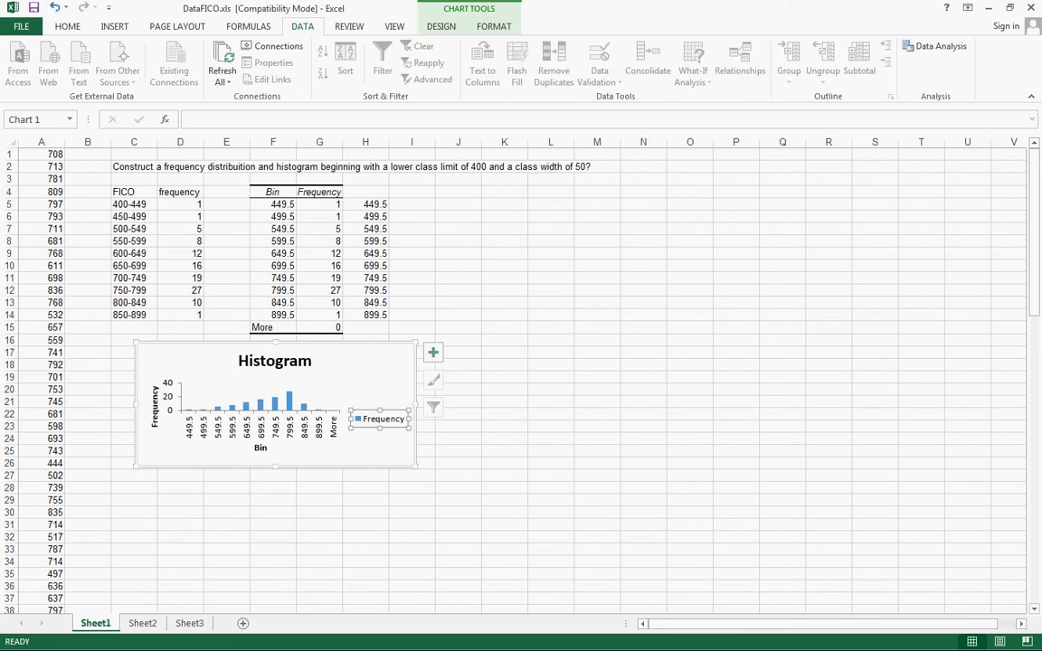
key(Delete)
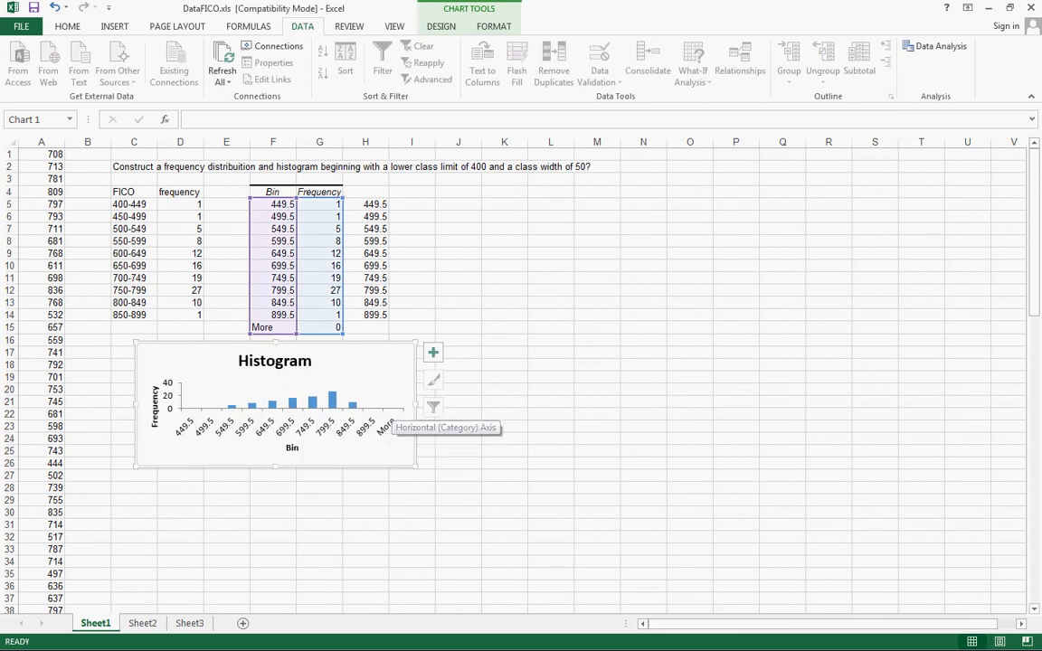
drag(416, 467, 530, 594)
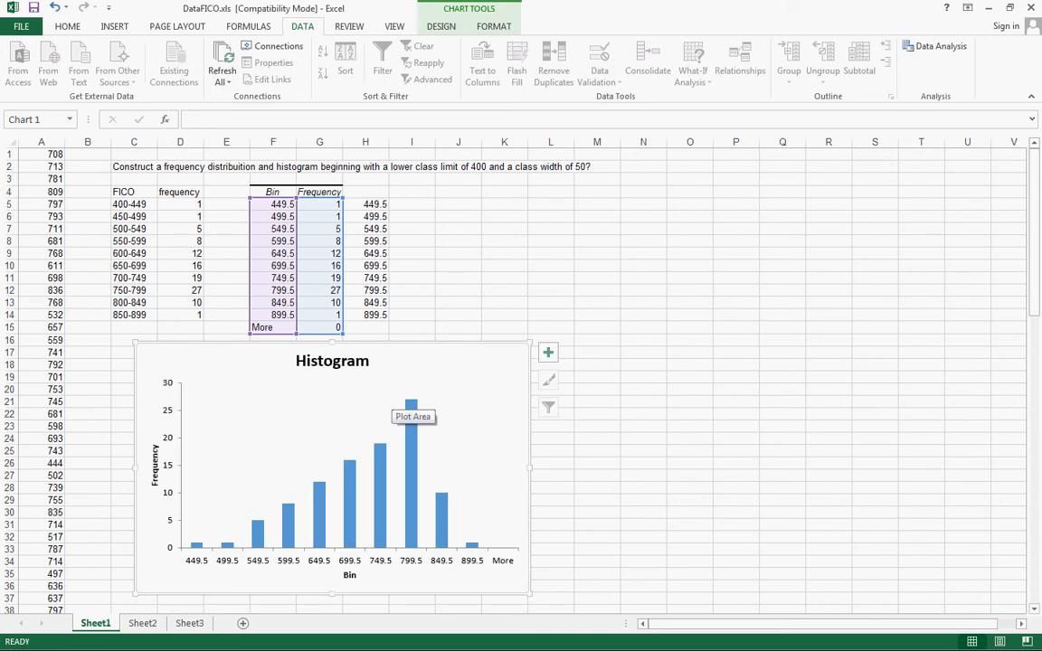
Change the histogram's chart title to "Fico Scores"
click(353, 363)
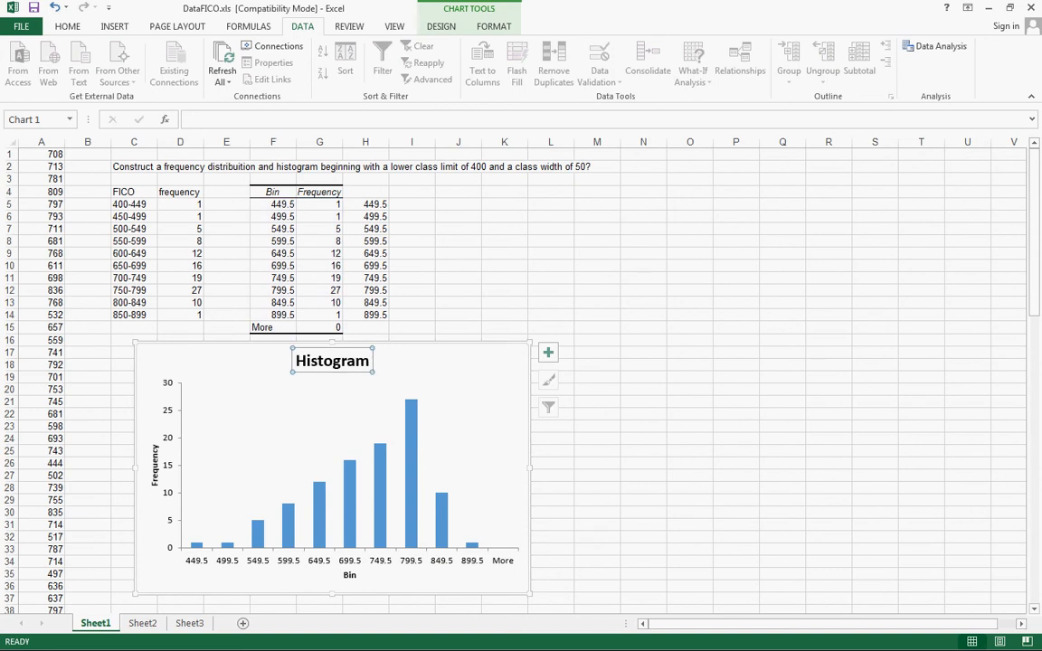
double_click(332, 361)
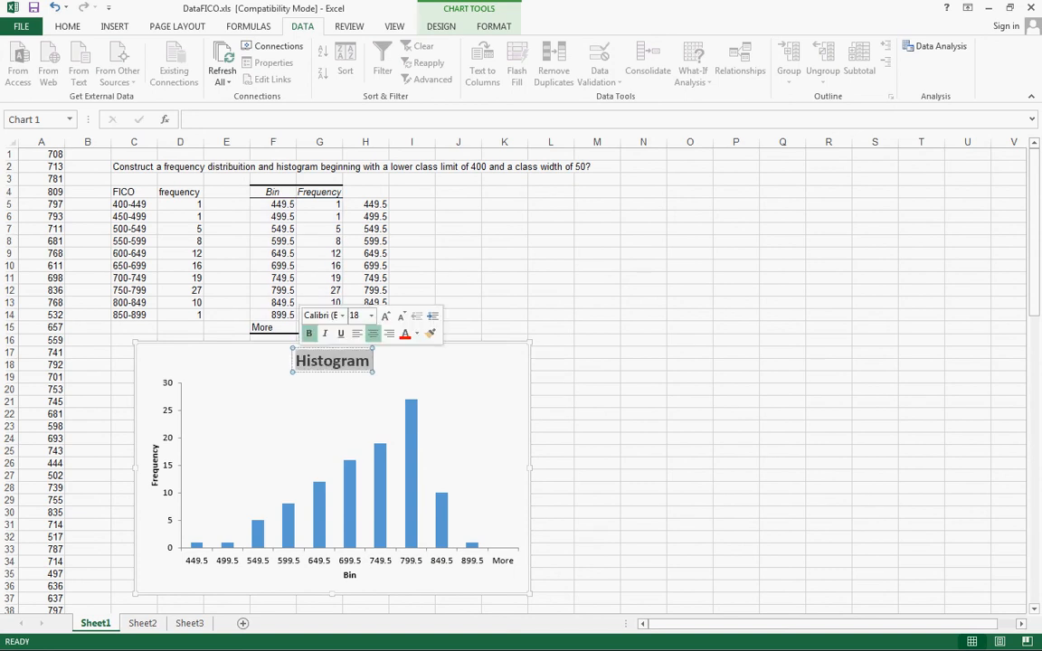
text(Fico)
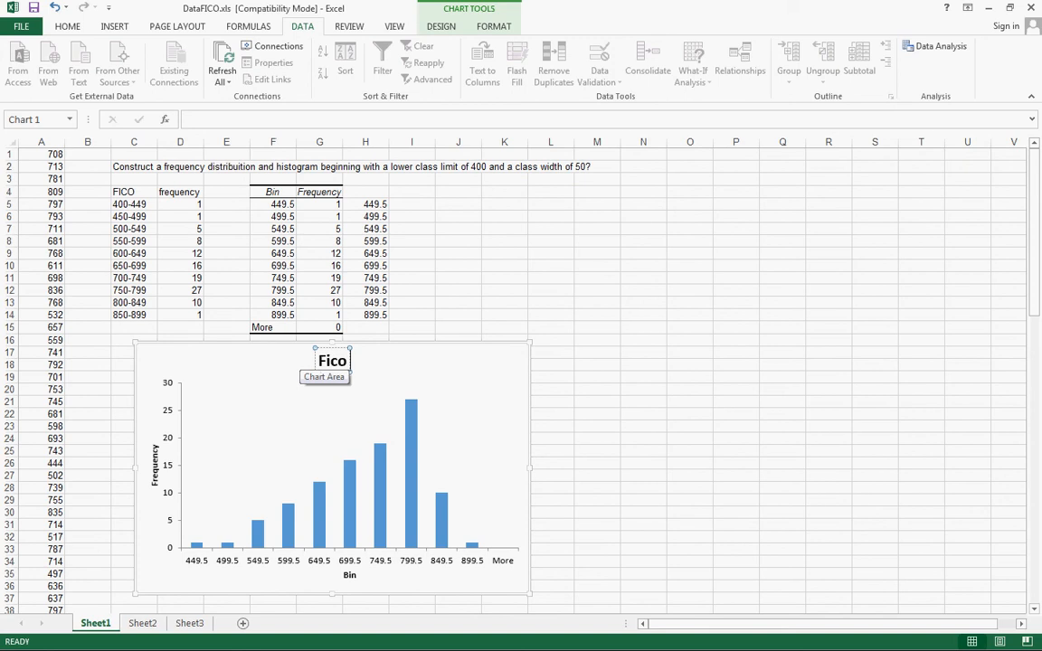
text( Scores)
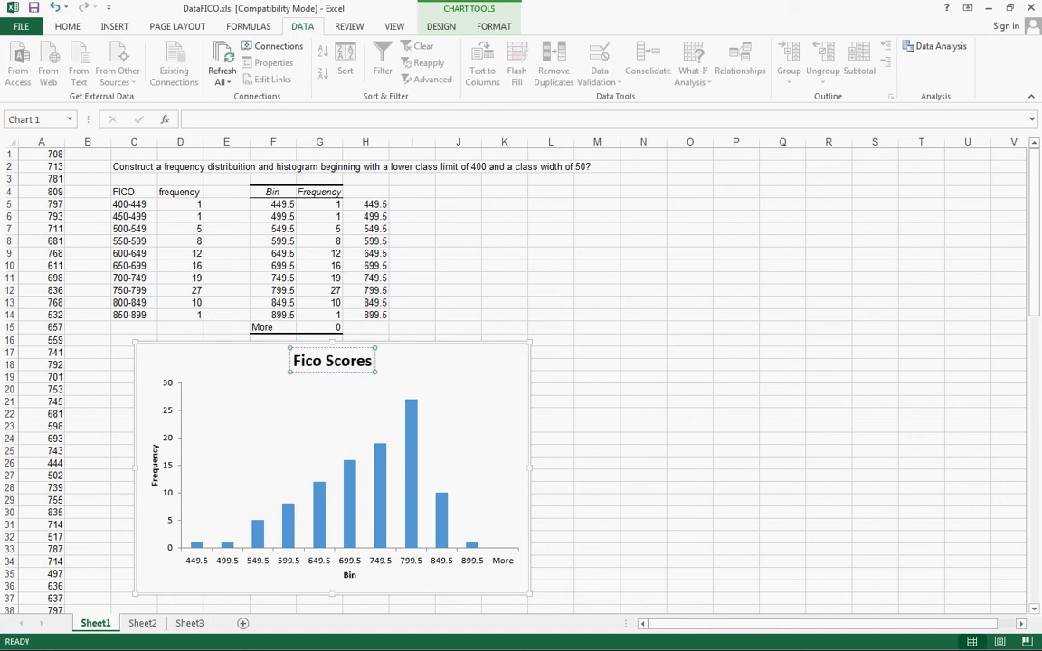
click(228, 451)
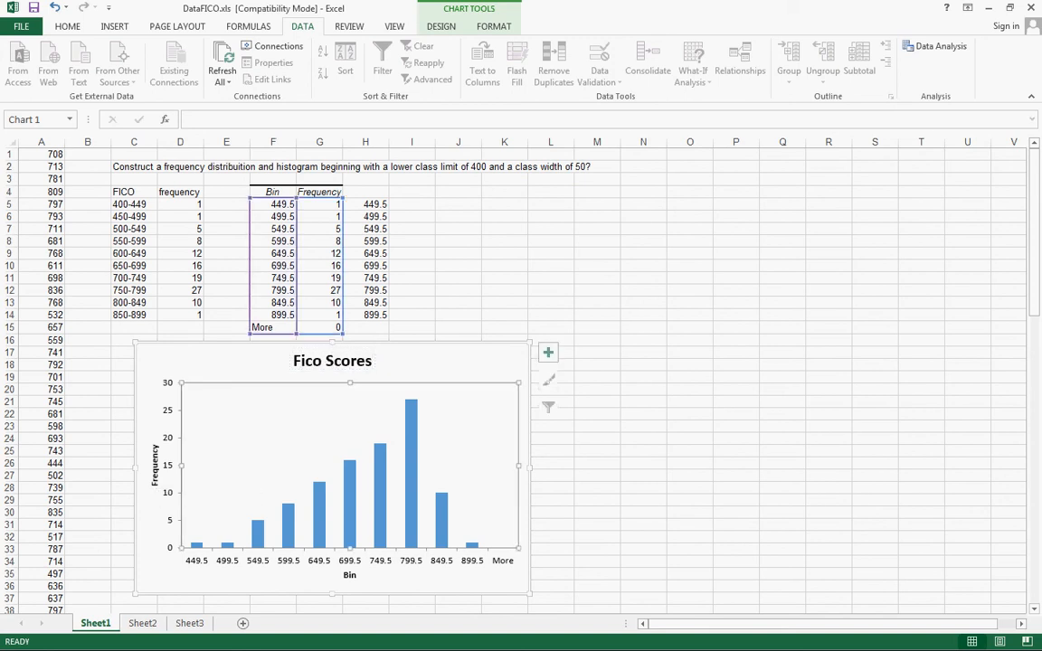
Rename the histogram's horizontal axis title to "Credit Scores"
click(350, 576)
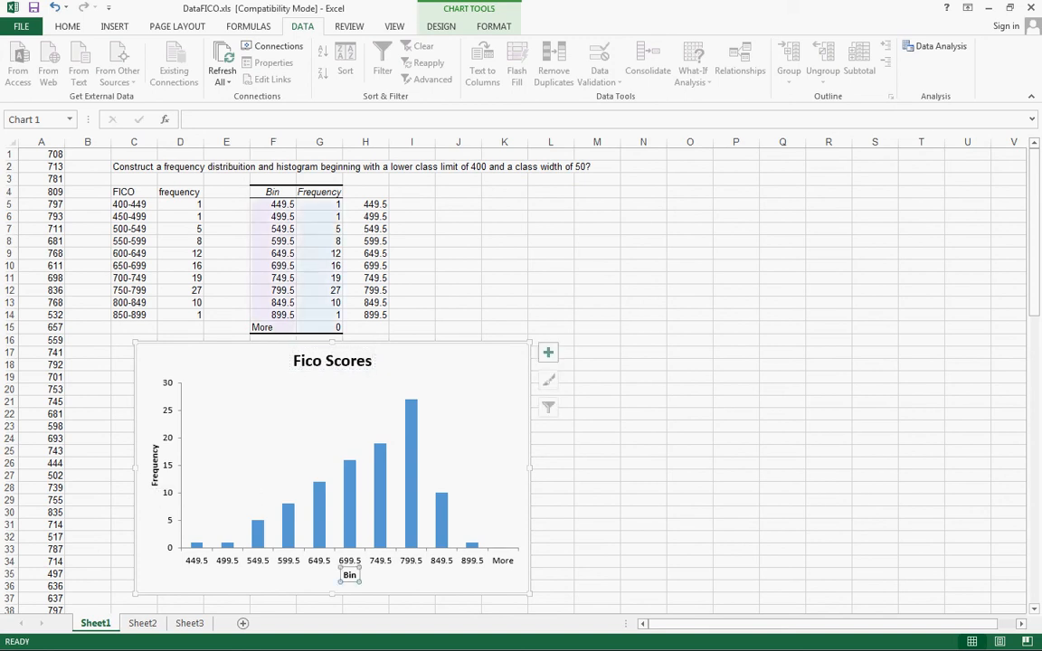
right_click(350, 576)
text(C)
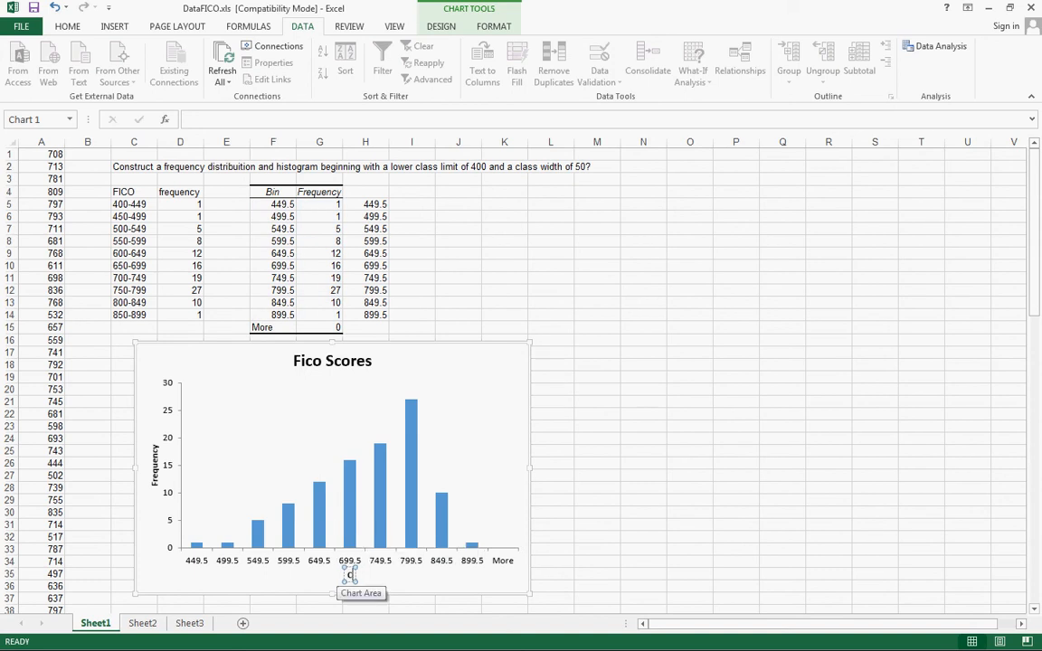
text(redit Scores)
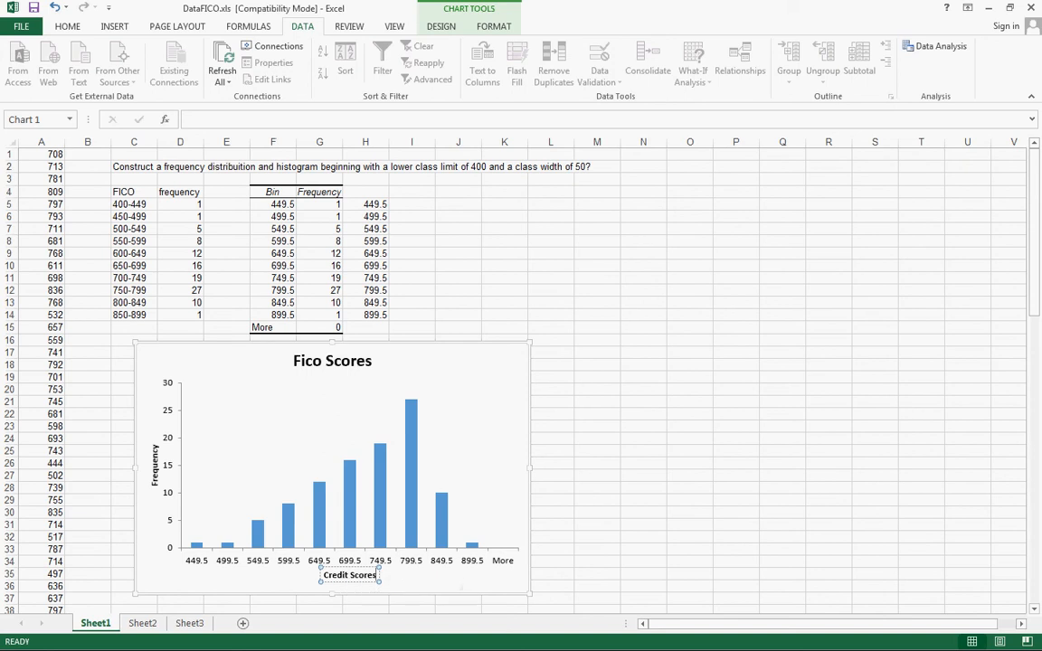
click(340, 520)
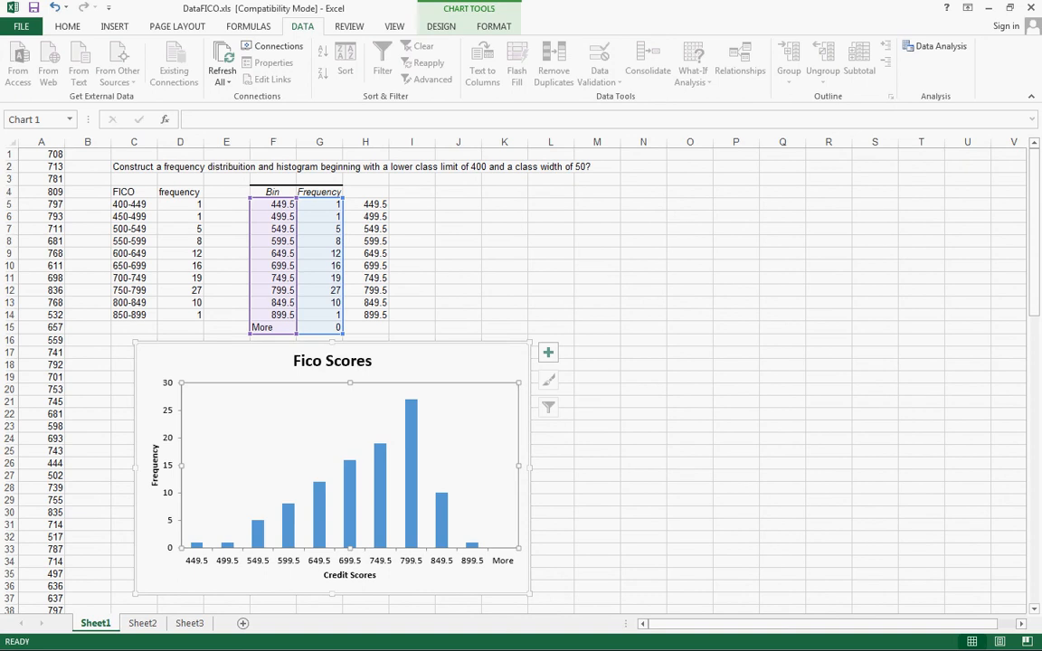
Apply the quick layout that removes the gaps between the histogram's bars
mouse_move(197, 544)
mouse_move(411, 488)
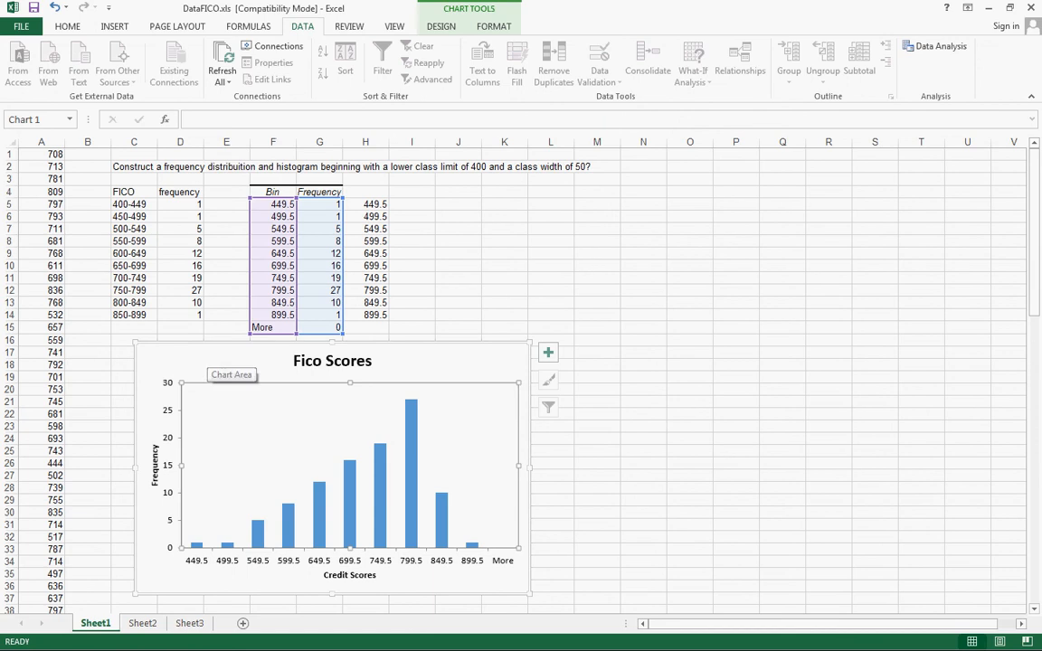
click(210, 356)
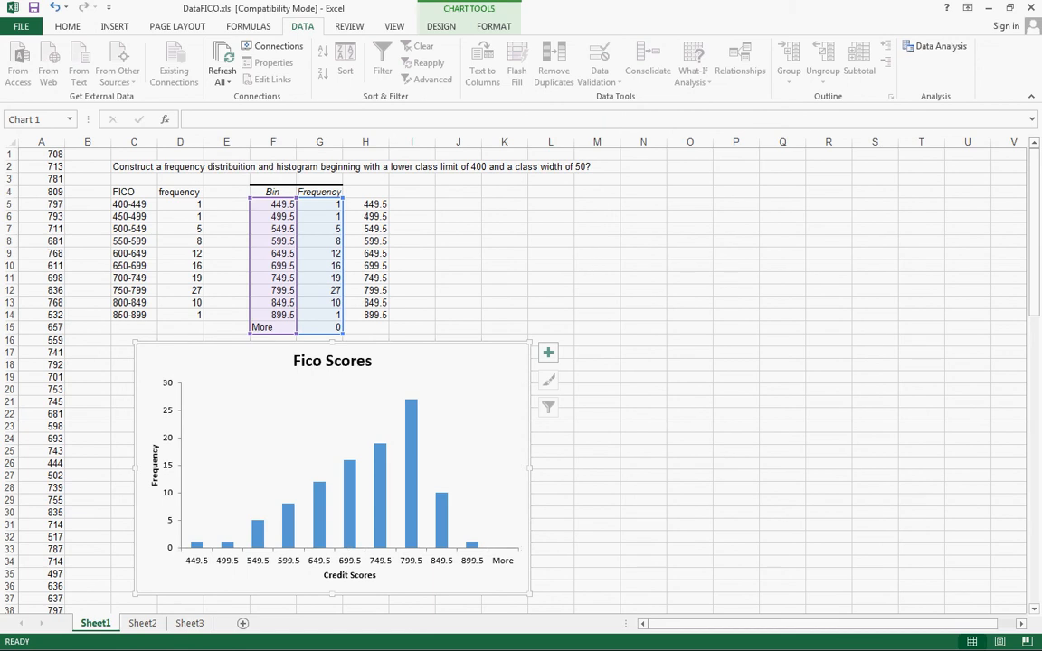
click(442, 26)
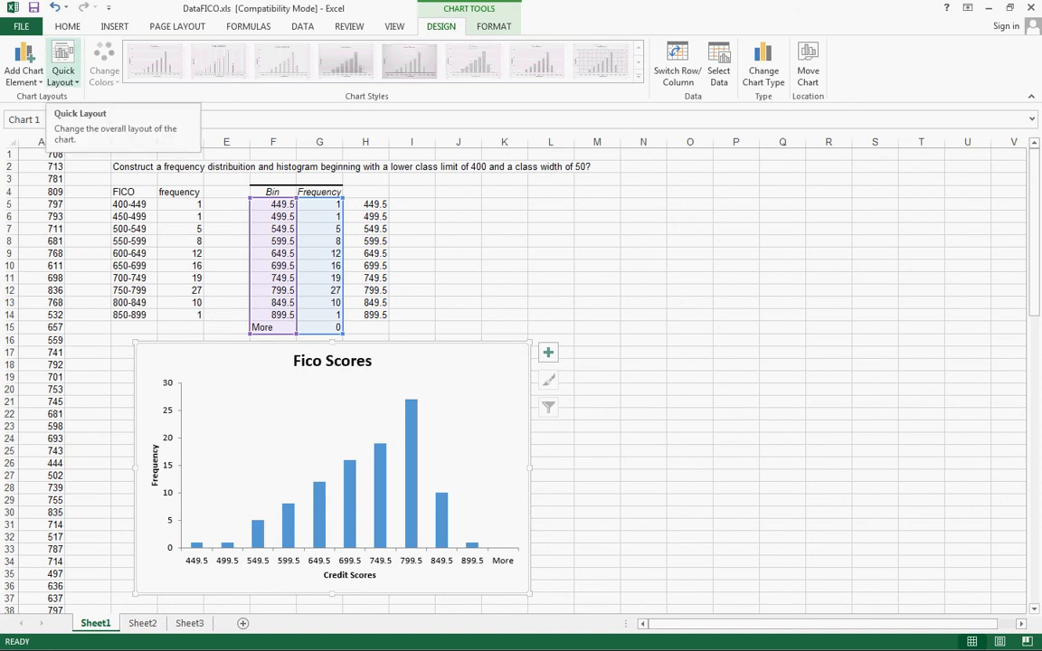
click(63, 63)
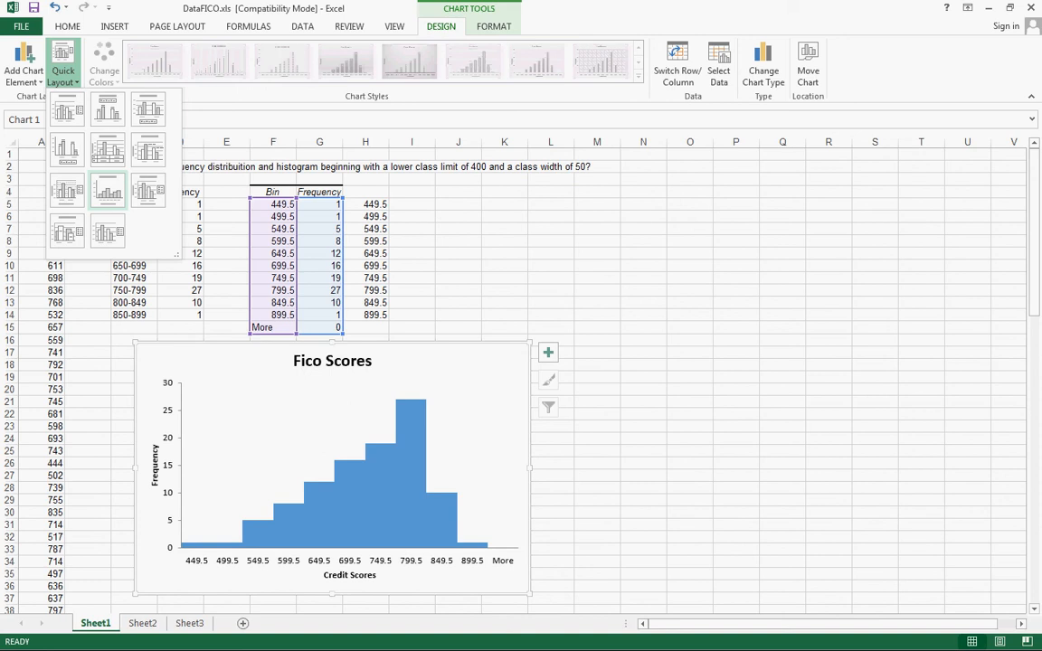
click(108, 190)
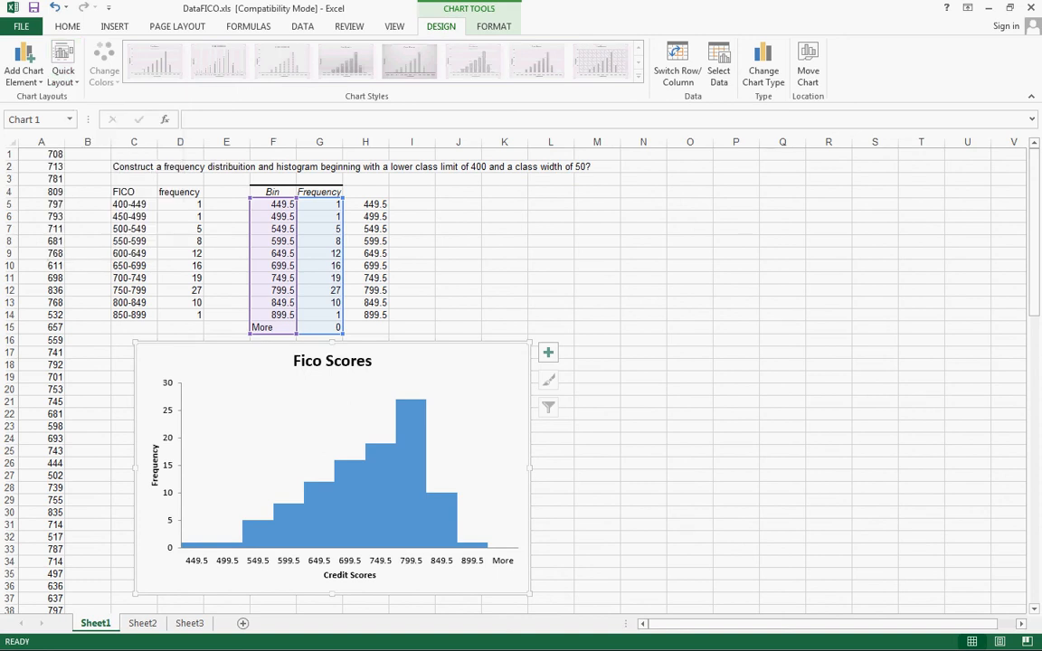
Give all bars of the Frequency series a black outline
mouse_move(351, 493)
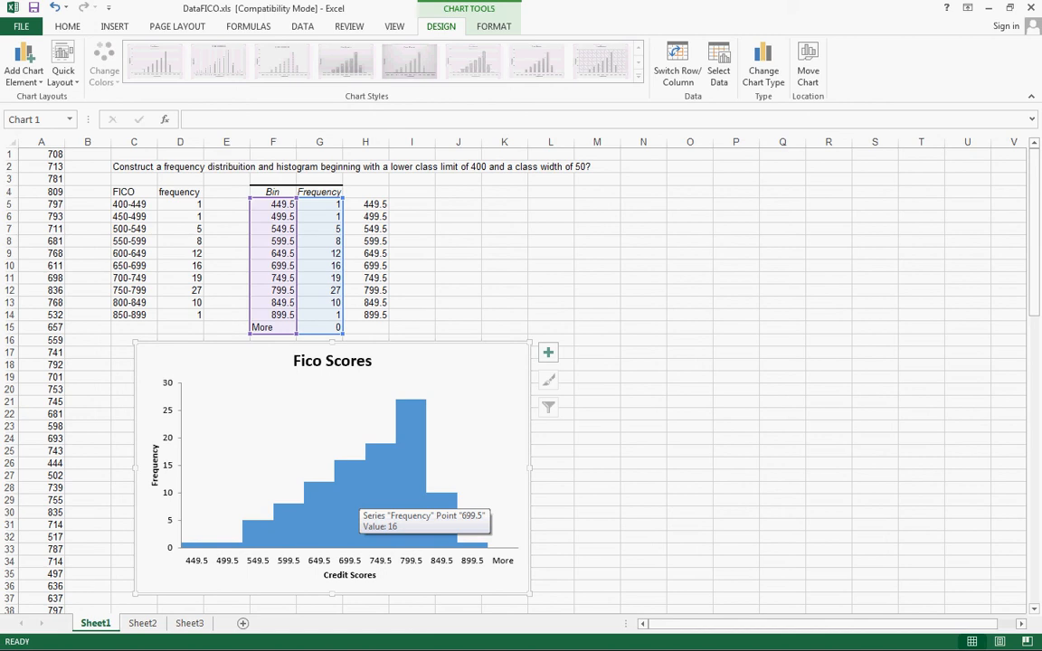
click(351, 493)
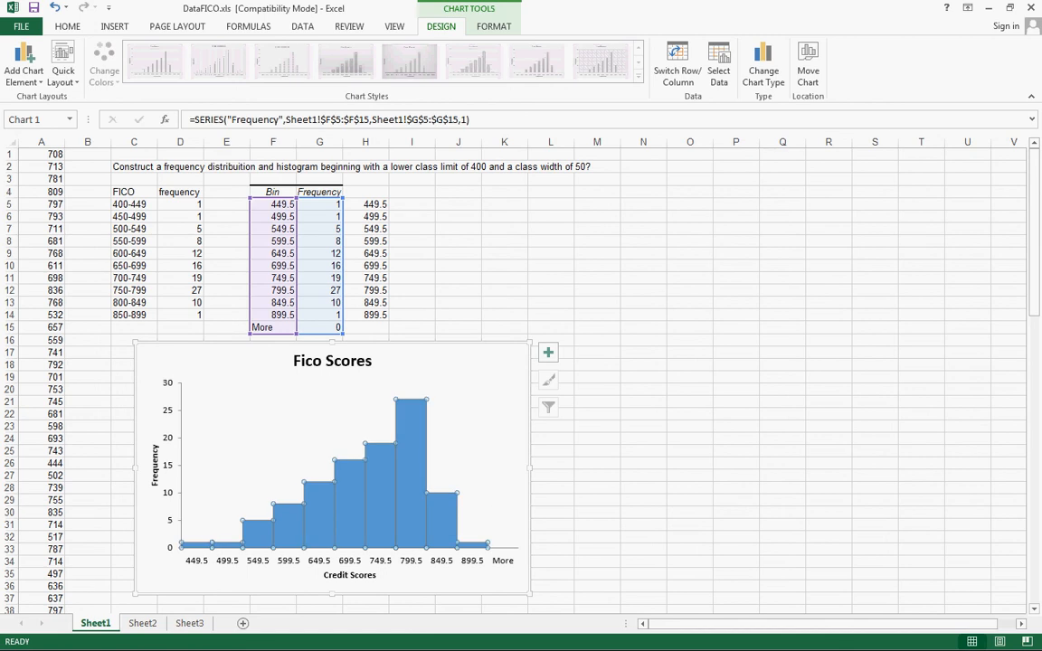
right_click(352, 482)
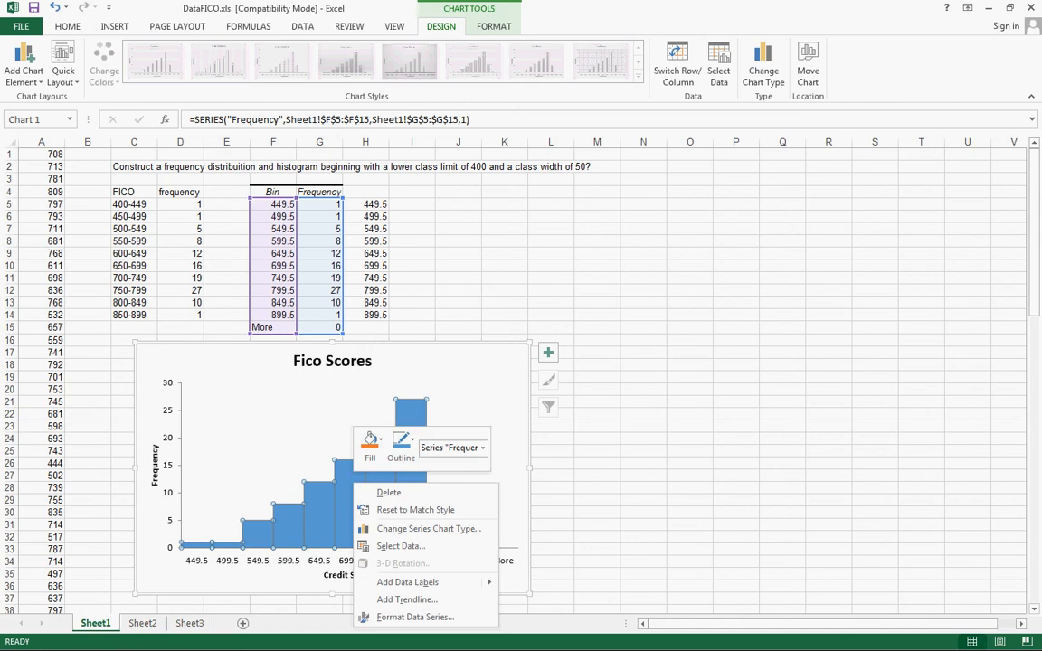
click(402, 443)
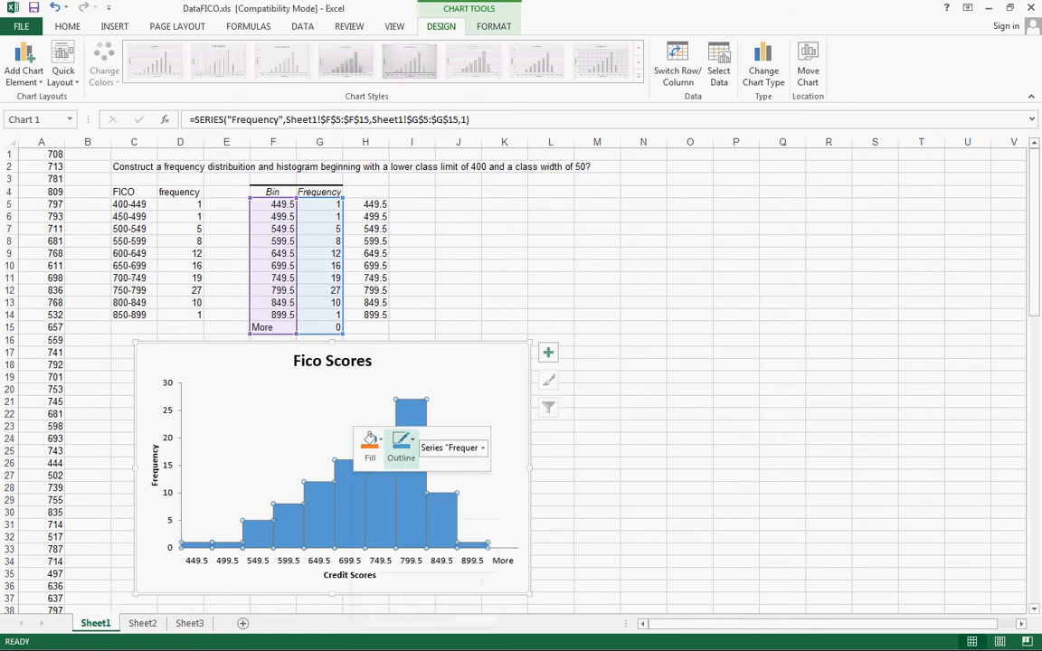
click(416, 320)
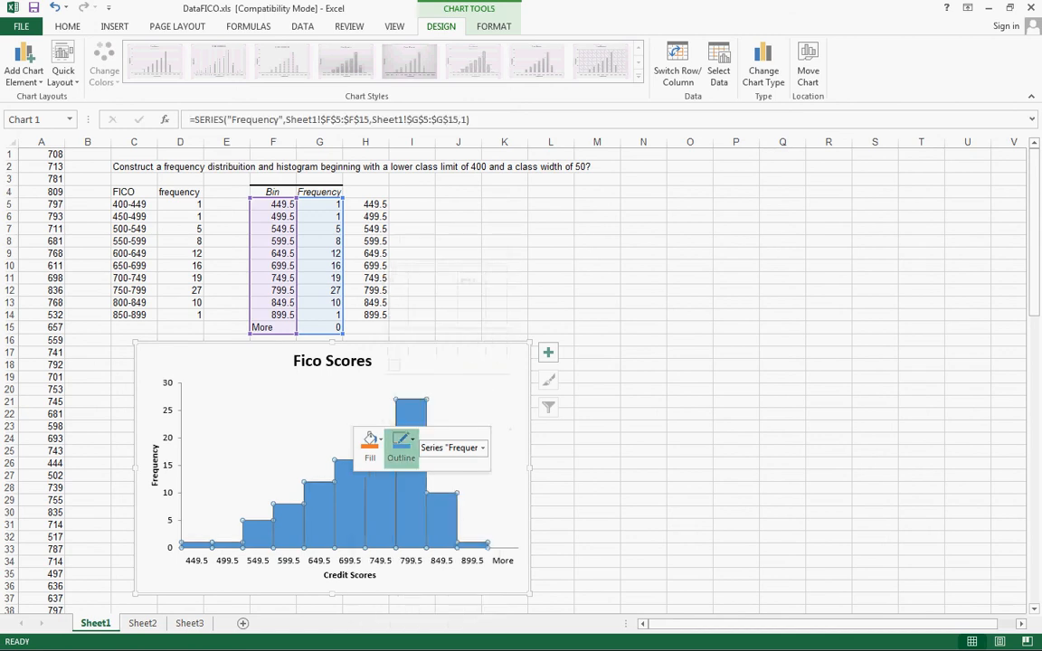
click(346, 407)
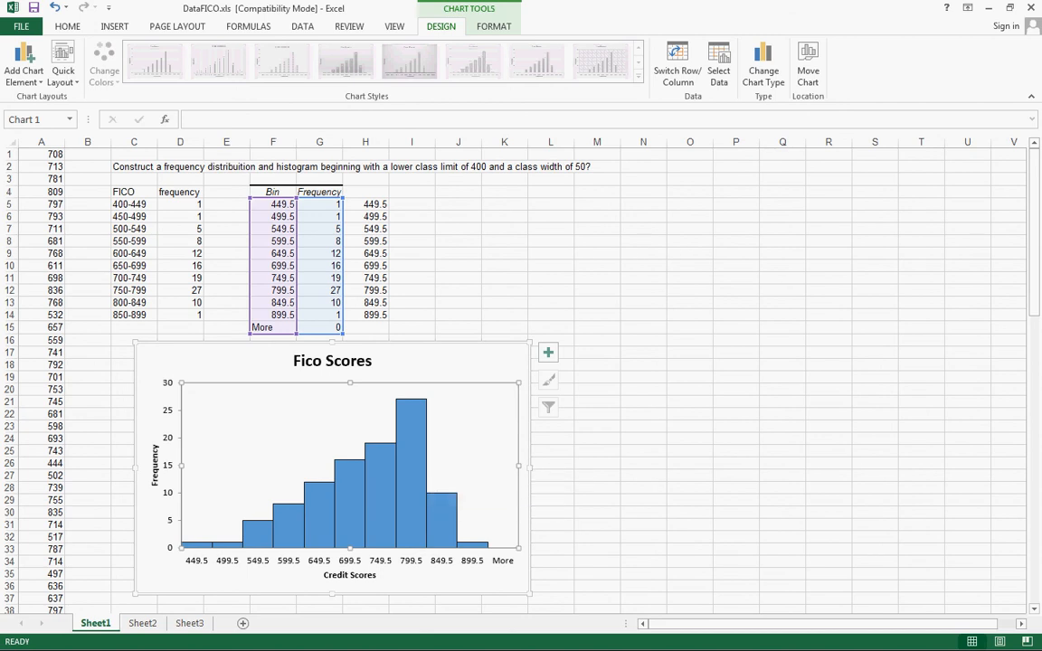
Widen the histogram chart to about the right edge of column M
drag(530, 468, 627, 468)
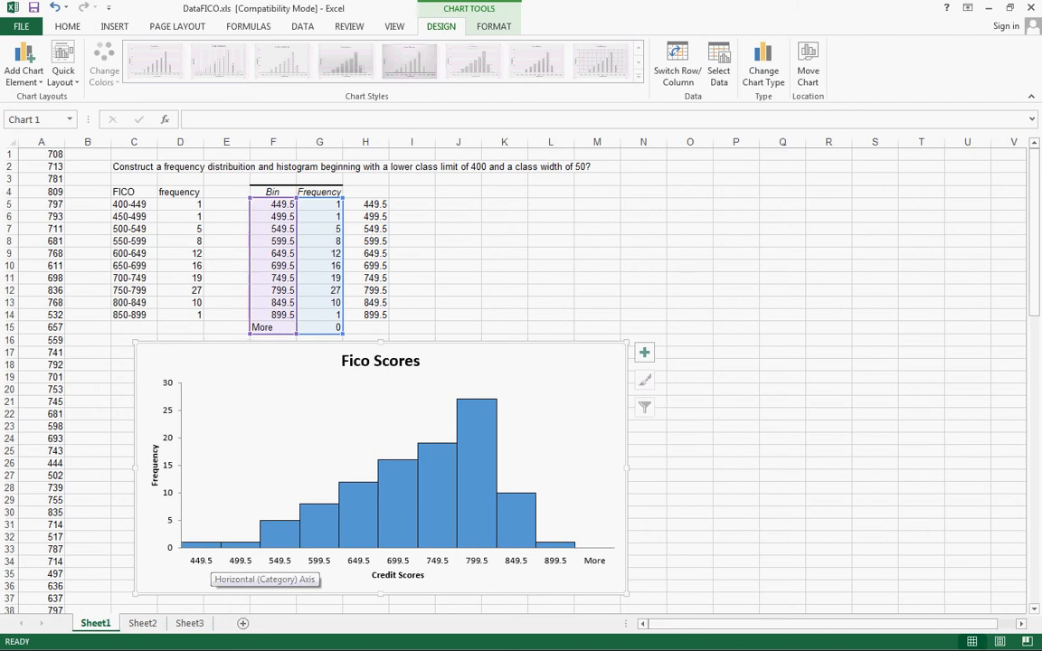
click(182, 217)
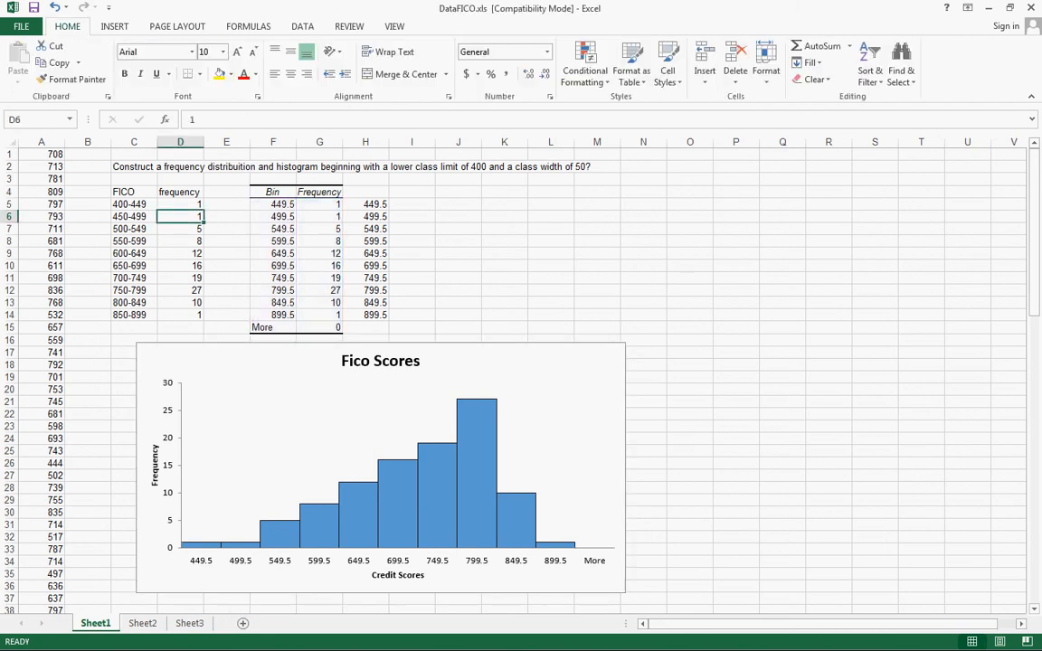
click(398, 503)
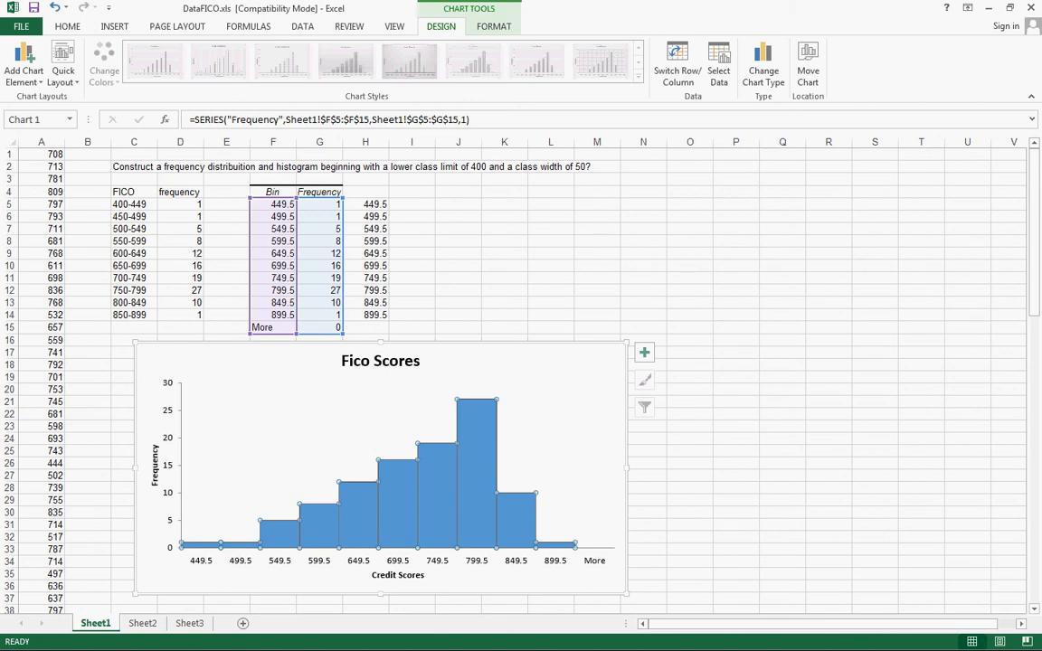
Set the first bin value in F5 to 1 to test the chart's link to the bin column
click(273, 205)
text(1)
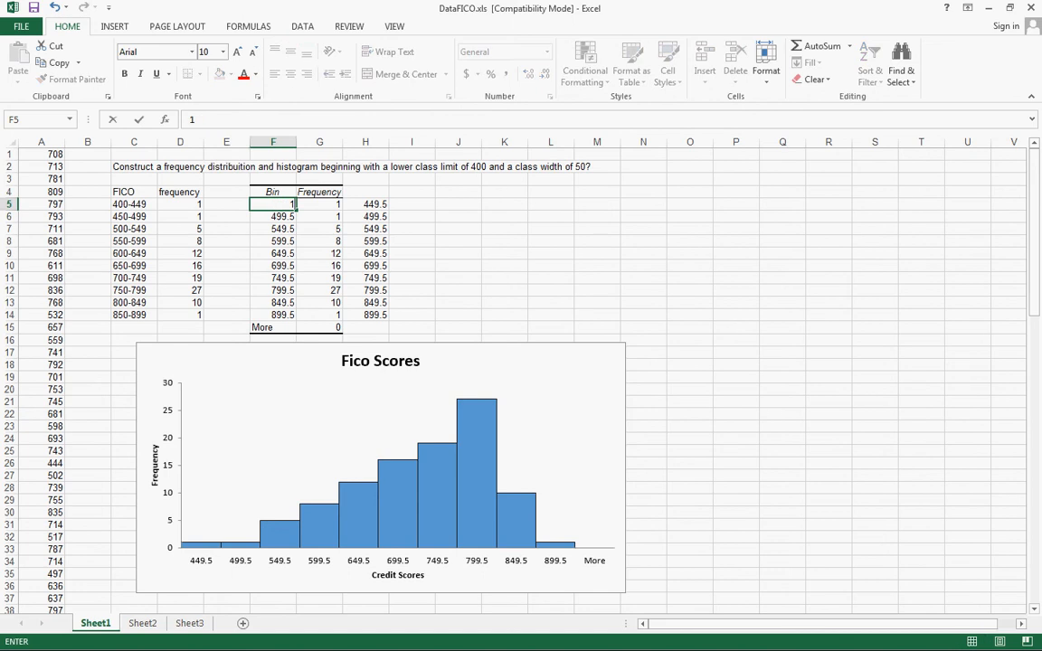
click(505, 204)
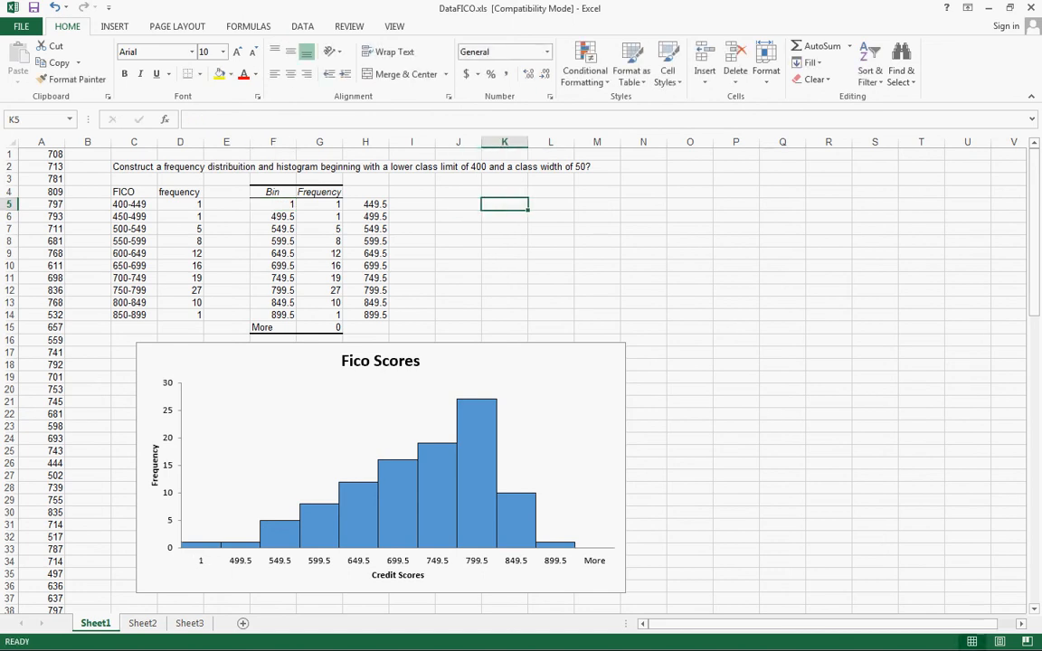
Test the chart's link to the frequencies by setting G5 to 6 and restoring it to 1
click(320, 205)
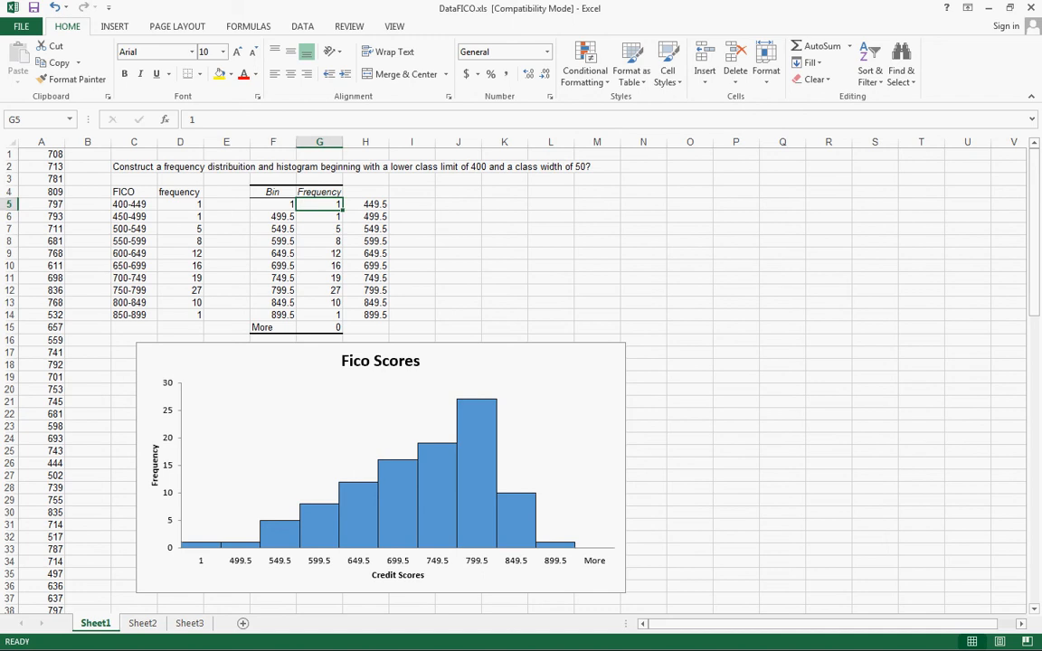
text(6)
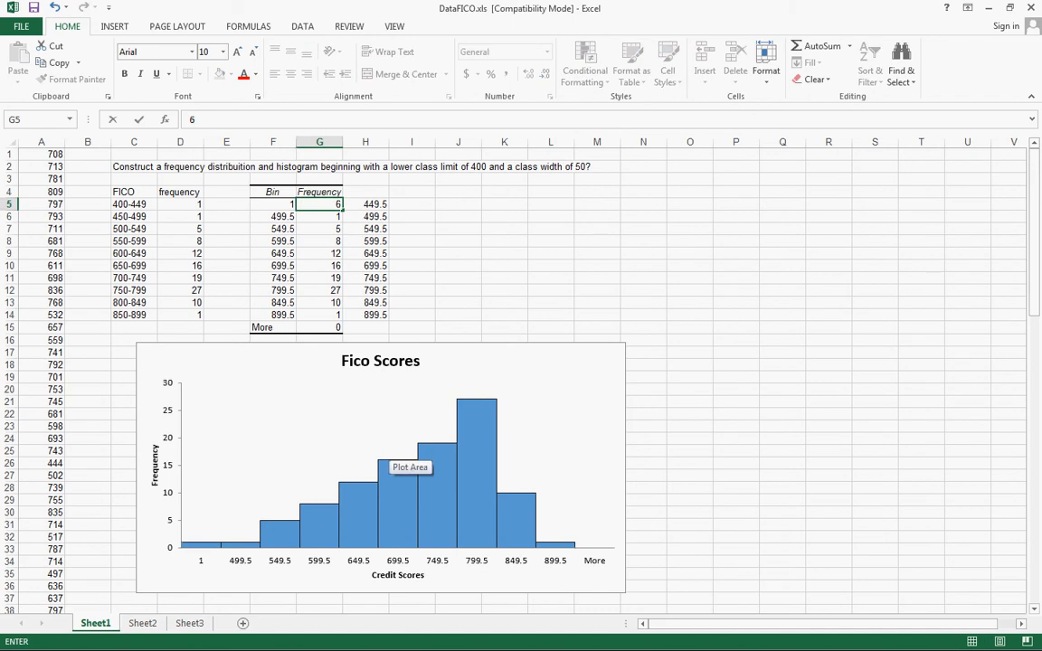
key(Return)
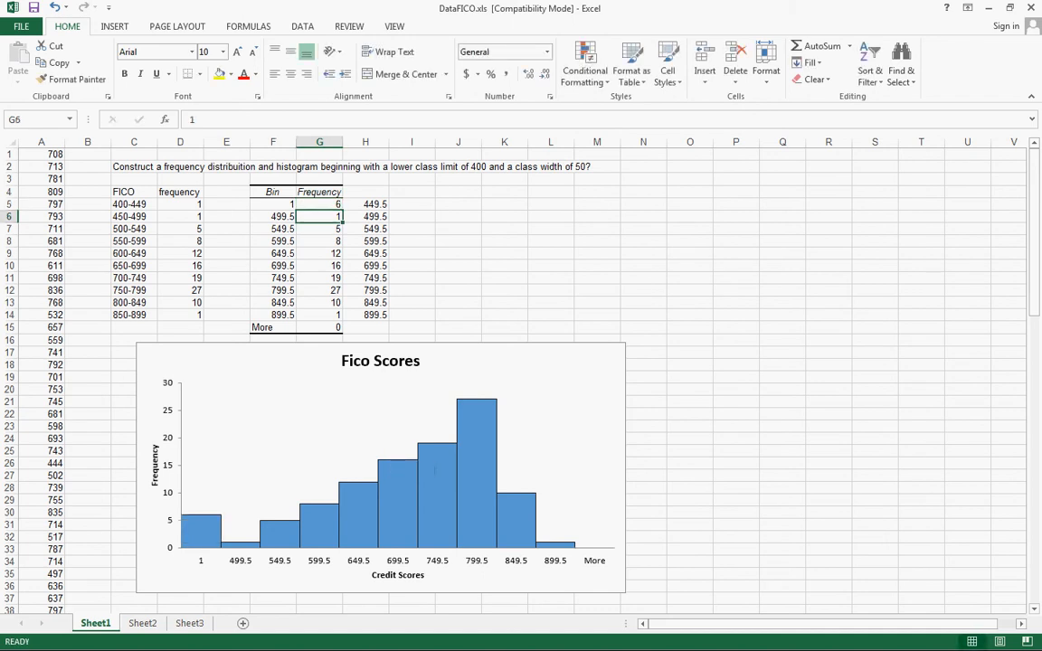
click(320, 204)
text(1)
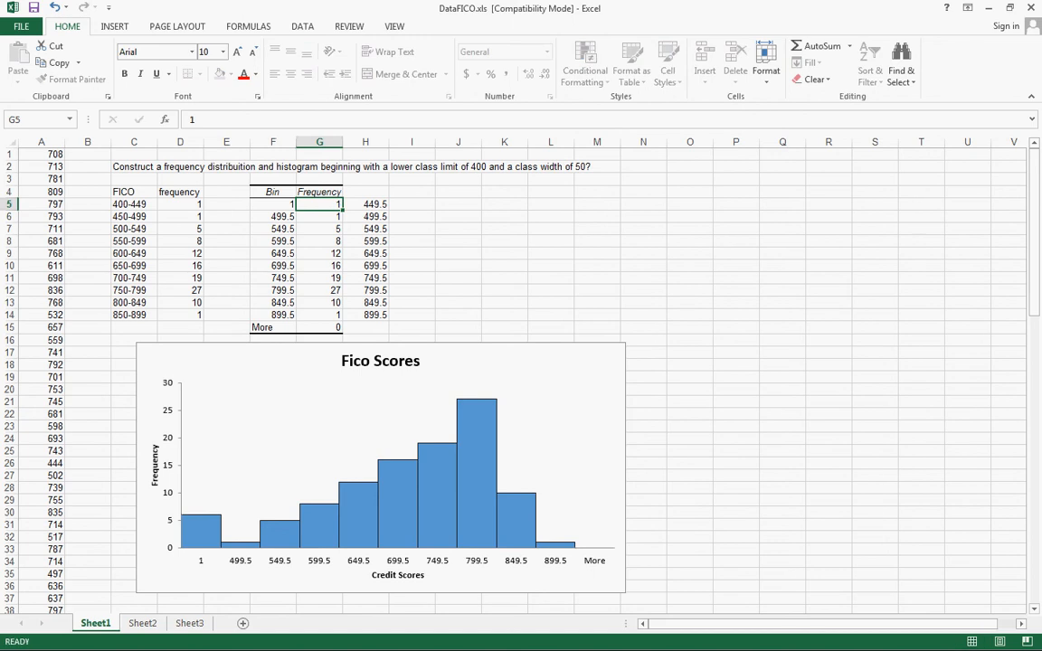
key(Return)
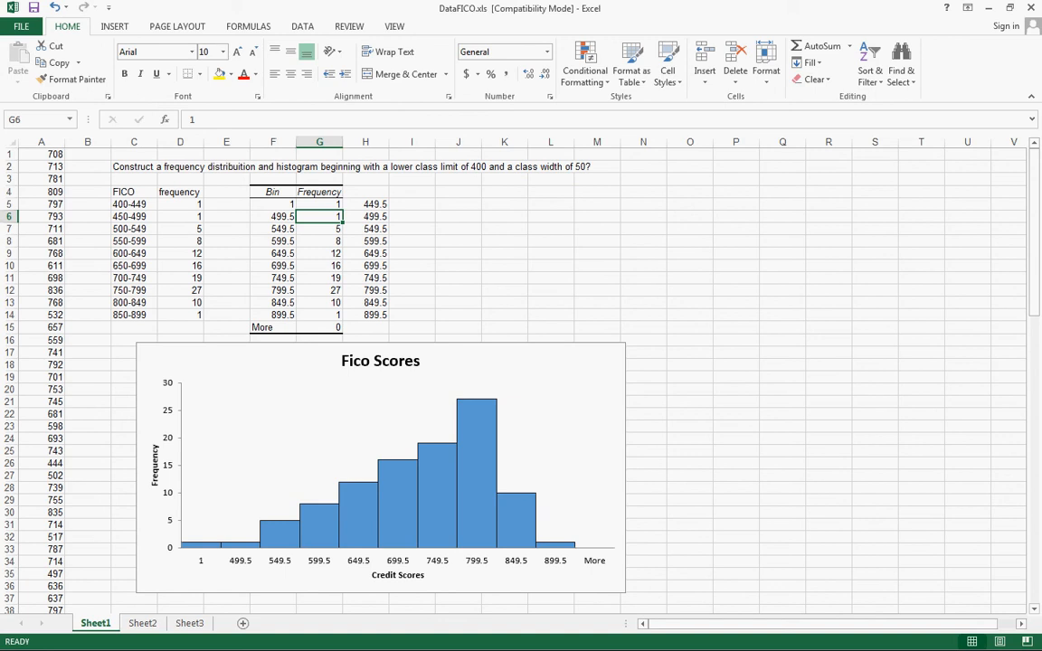
Copy the class intervals from C5:C14 over the bin values starting at F5, so they label the histogram's horizontal axis
drag(129, 205, 129, 315)
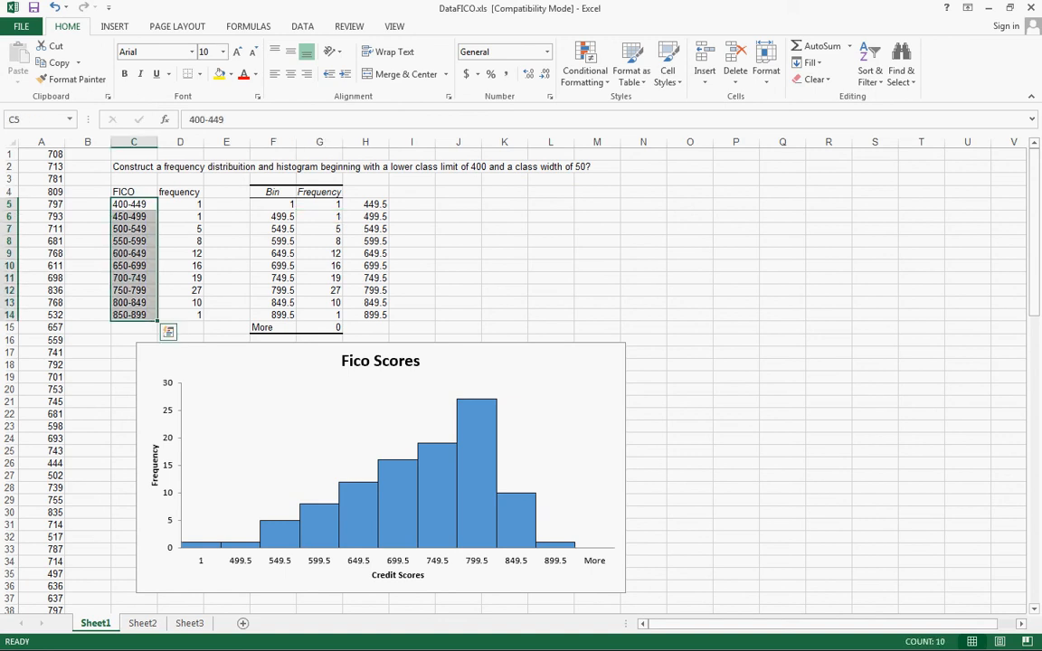
key(ctrl+c)
click(273, 204)
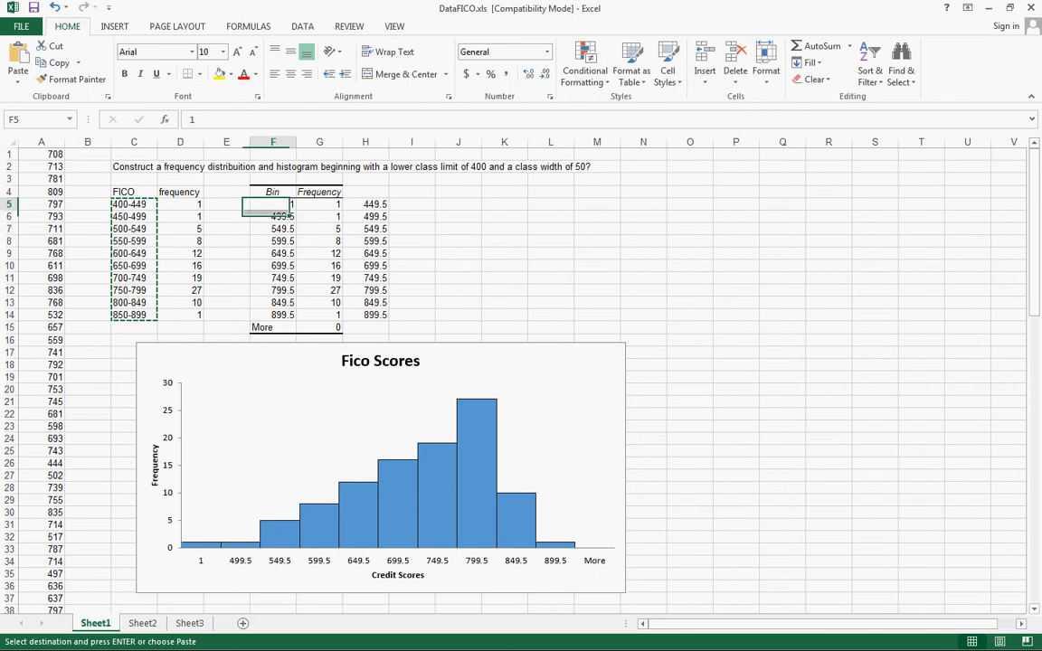
key(ctrl+v)
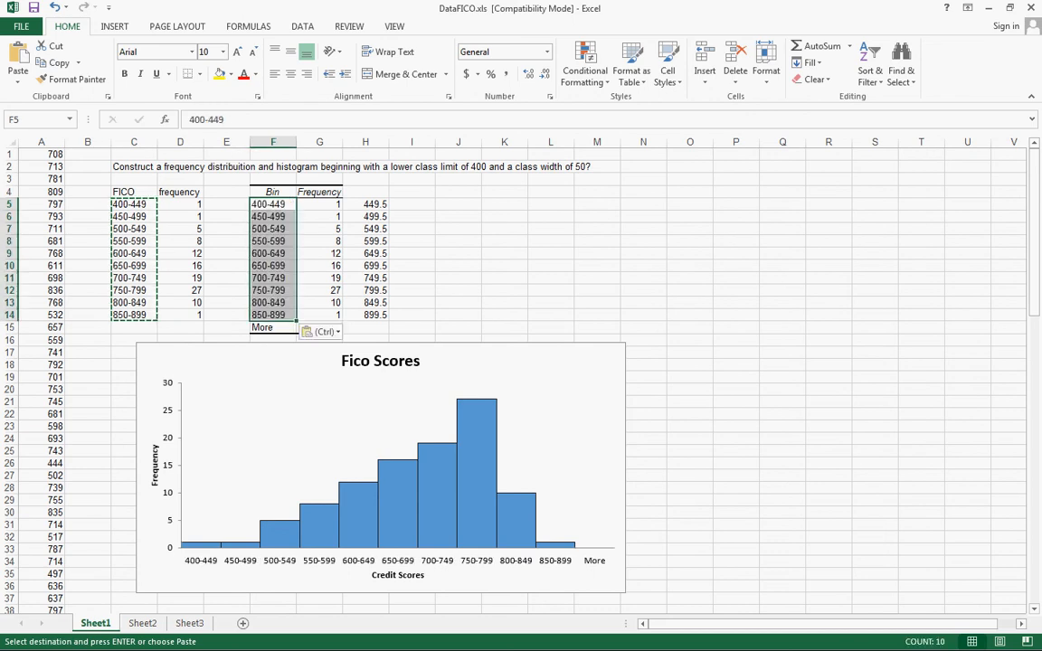
Widen the histogram chart further, to about the start of column O
click(459, 229)
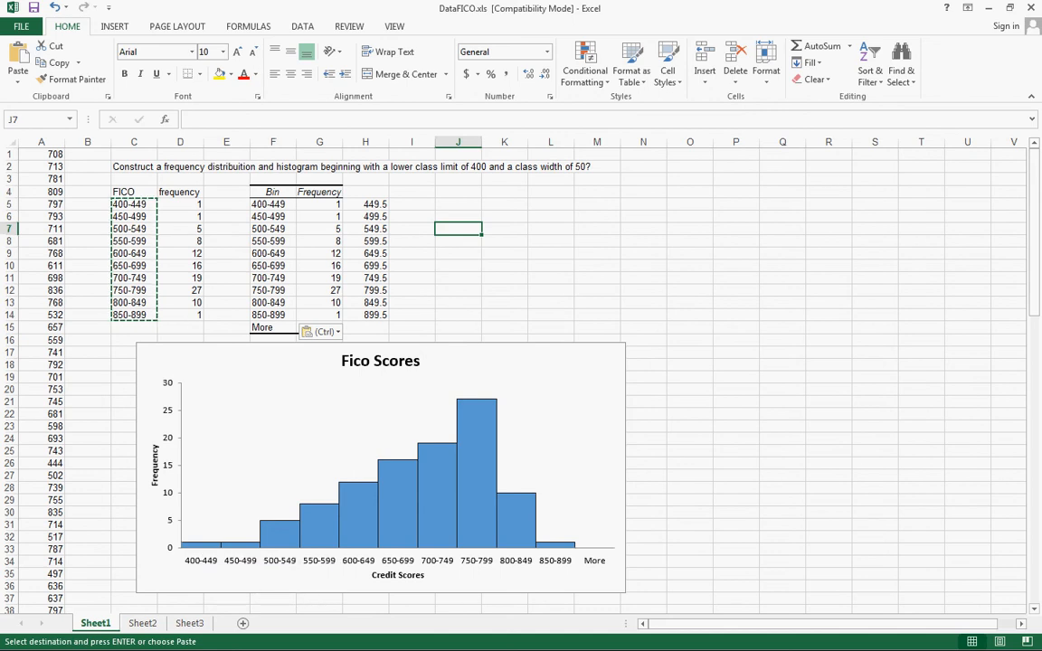
click(602, 448)
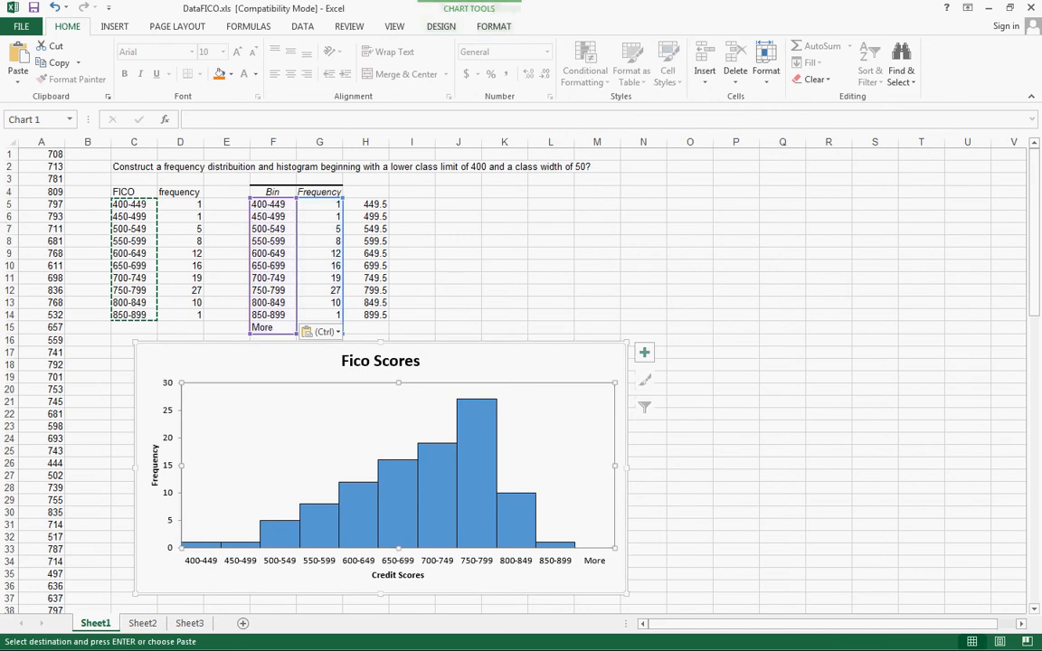
drag(626, 466, 680, 466)
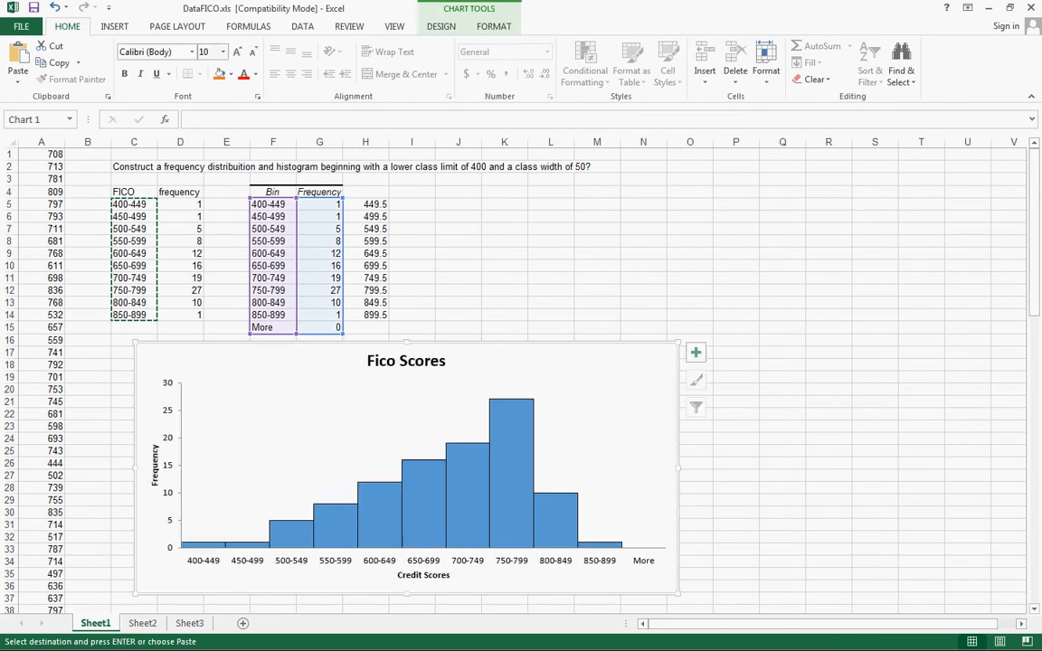